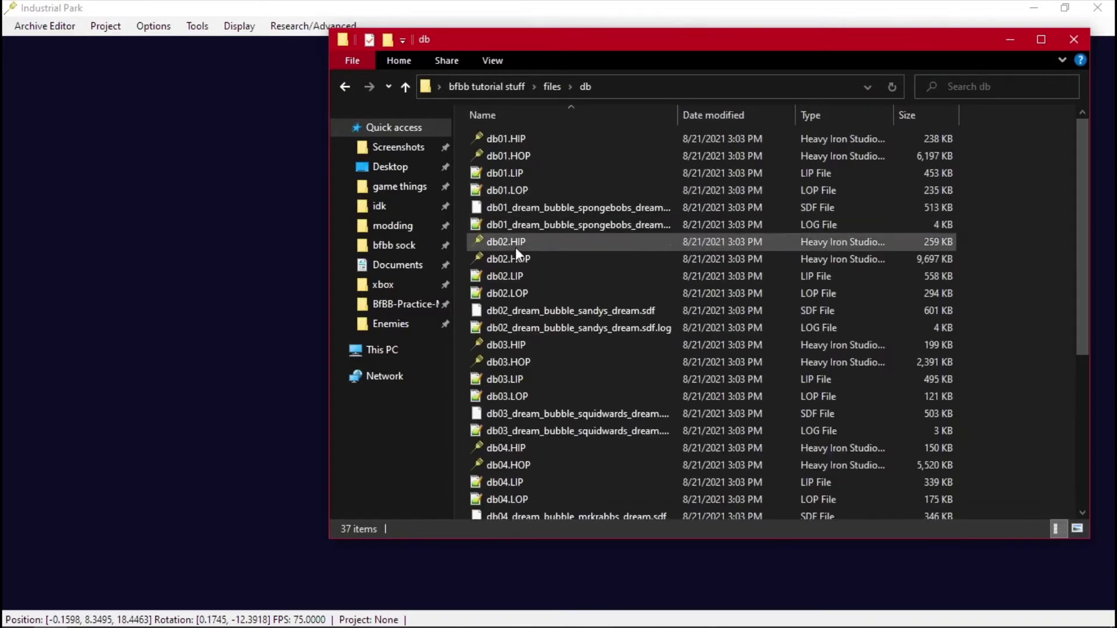
# Open the db02.HOP archive from the db folder in Industrial Park and bring the acorn model into view.
pyautogui.click(521, 264)
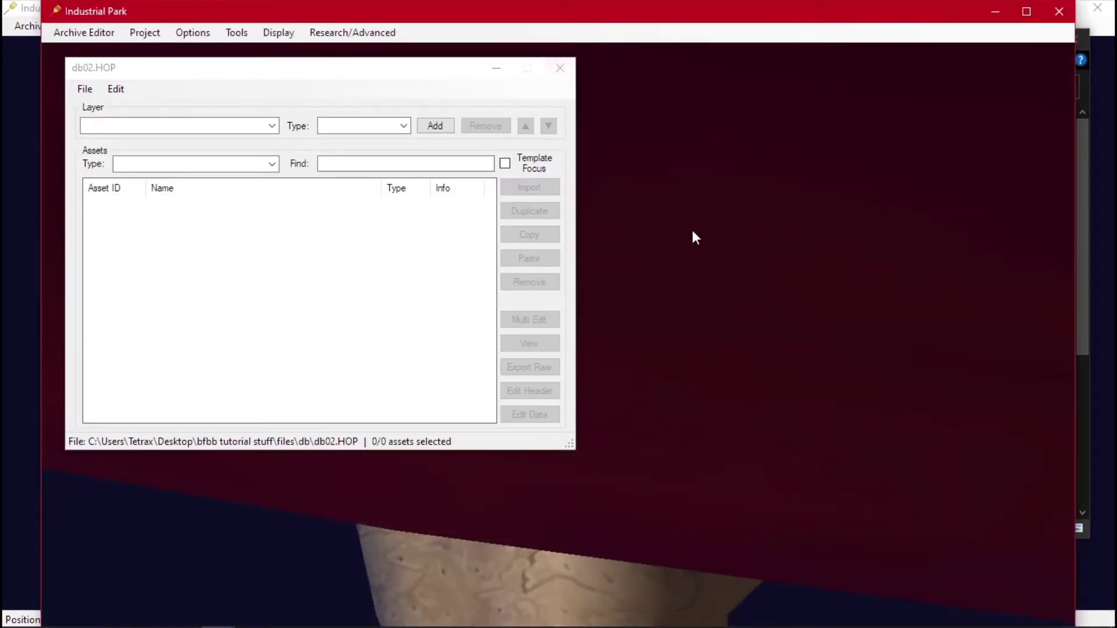
pyautogui.scroll(-10, 693, 232)
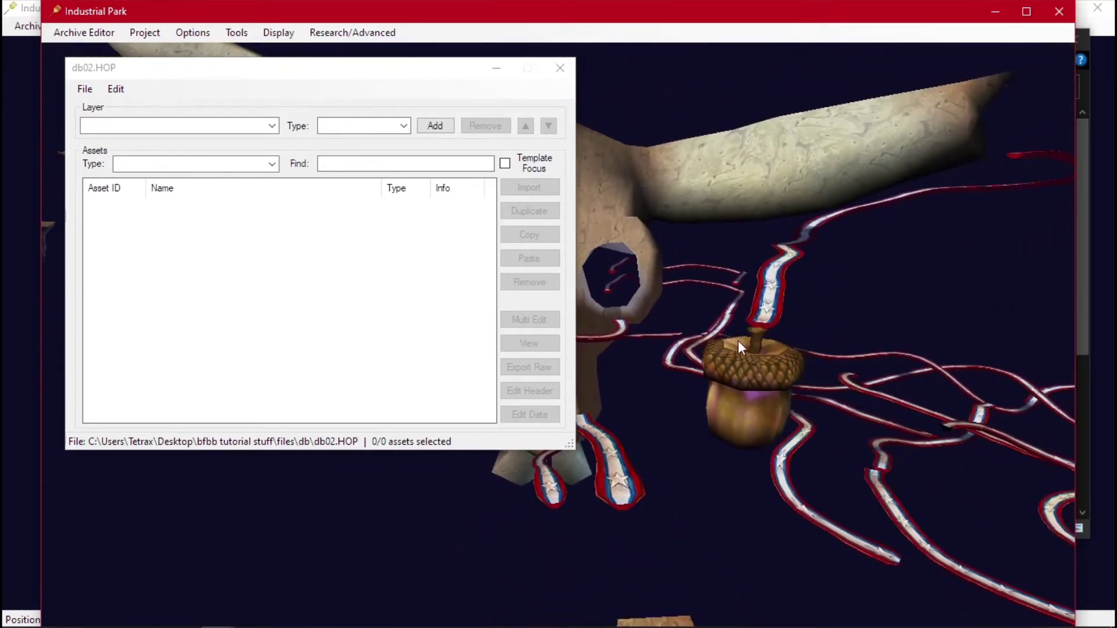
pyautogui.moveTo(646, 198); pyautogui.dragTo(854, 438, button='middle')
pyautogui.moveTo(789, 367); pyautogui.dragTo(635, 435, button='right')
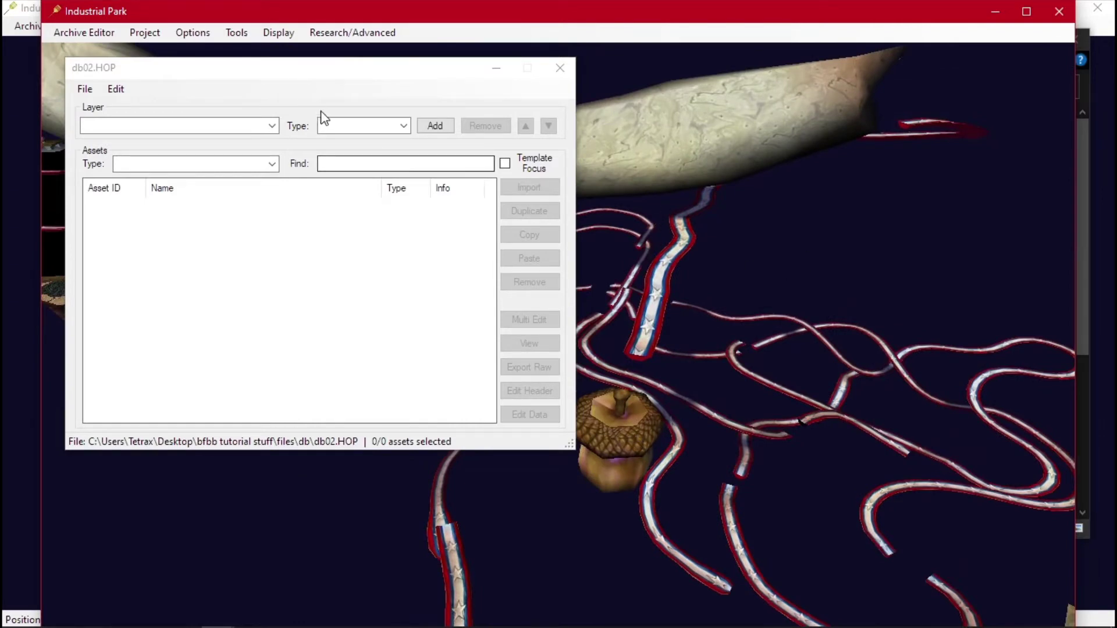
# Organize the layers of the db02.HOP archive and choose Layer 01: BSP.
pyautogui.click(119, 87)
pyautogui.click(119, 87)
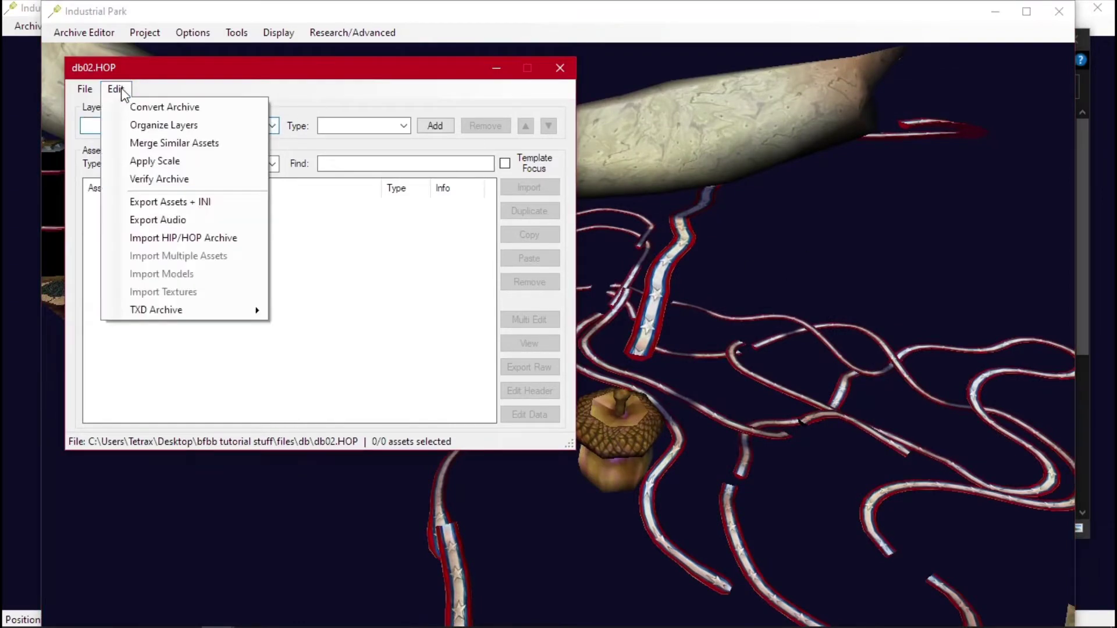
pyautogui.click(151, 124)
pyautogui.click(273, 126)
pyautogui.click(165, 149)
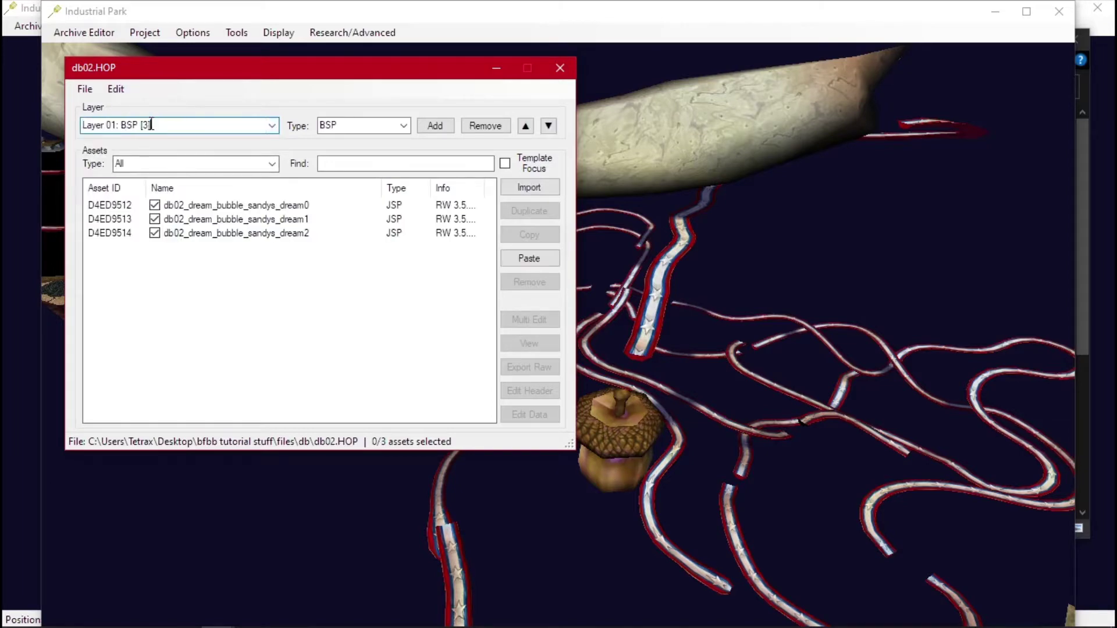
# Highlight each JSP asset in turn to find the one containing the acorn, ending on db02_dream_bubble_sandys_dream2.
pyautogui.click(283, 208)
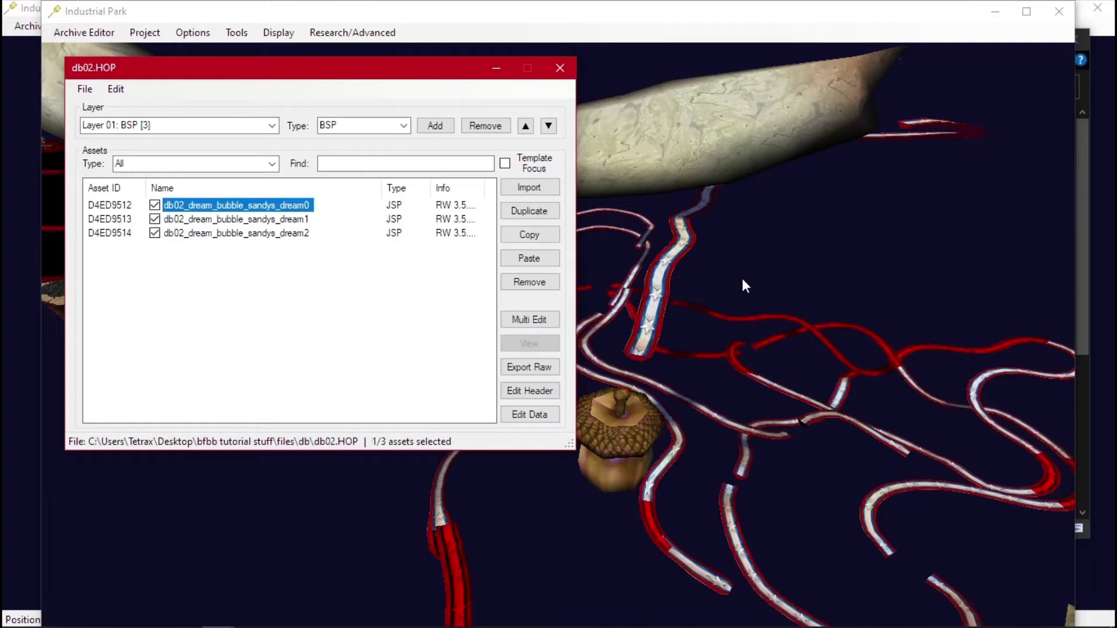
pyautogui.click(285, 220)
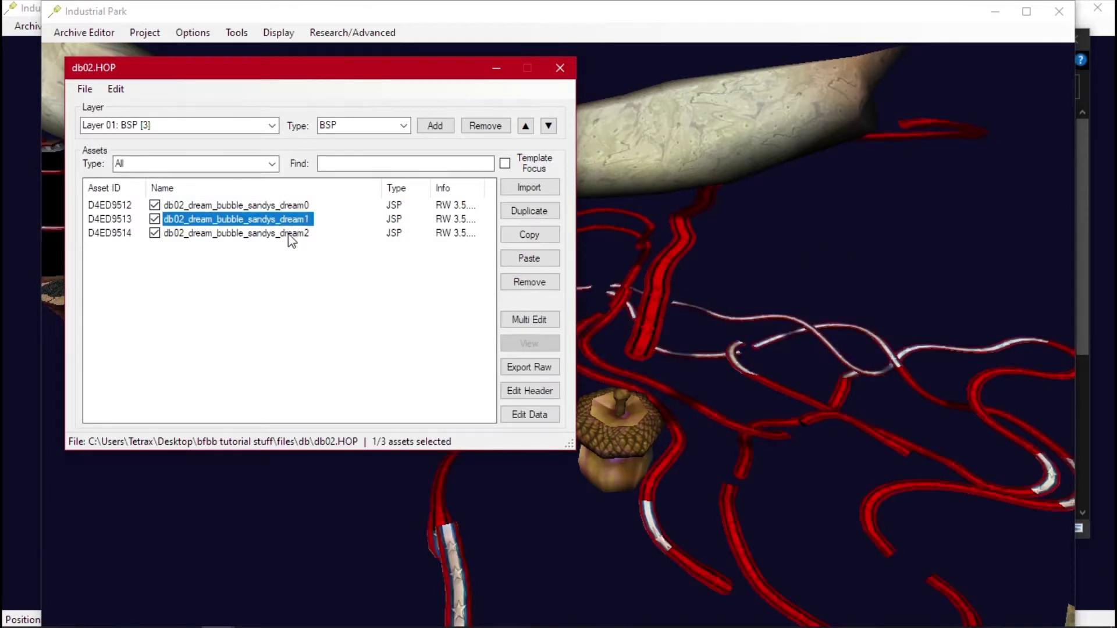
pyautogui.click(291, 234)
pyautogui.moveTo(670, 289); pyautogui.dragTo(611, 300, button='middle')
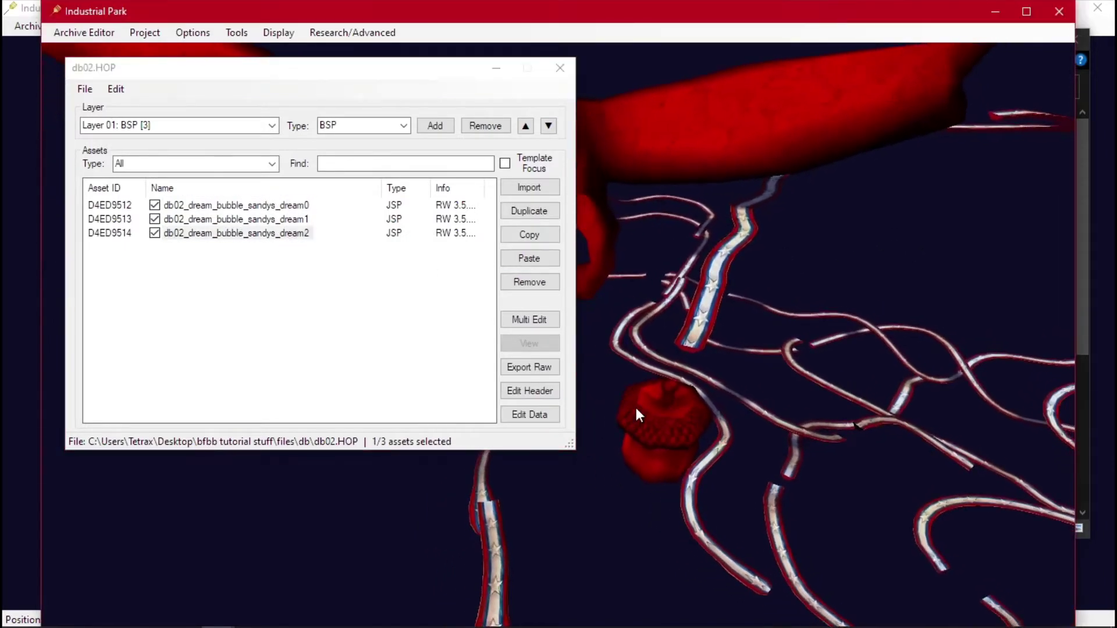
# Export the selected JSP model with its textures in COLLADA format, overwriting dream.dae on the Desktop.
pyautogui.click(535, 417)
pyautogui.click(267, 400)
pyautogui.click(288, 427)
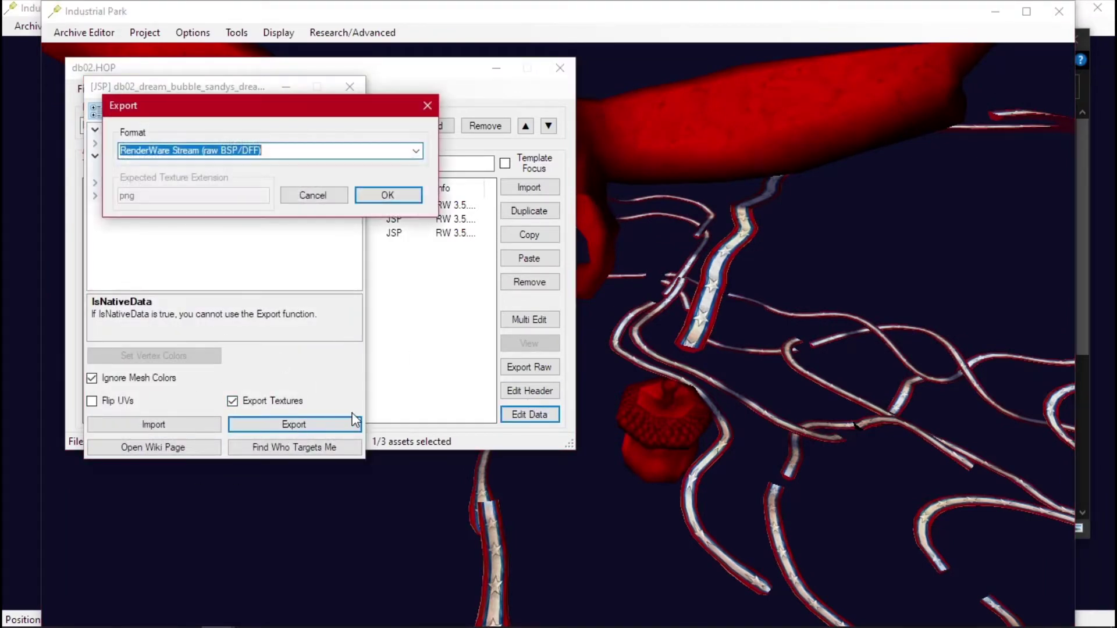
pyautogui.scroll(-1, 297, 153)
pyautogui.click(388, 195)
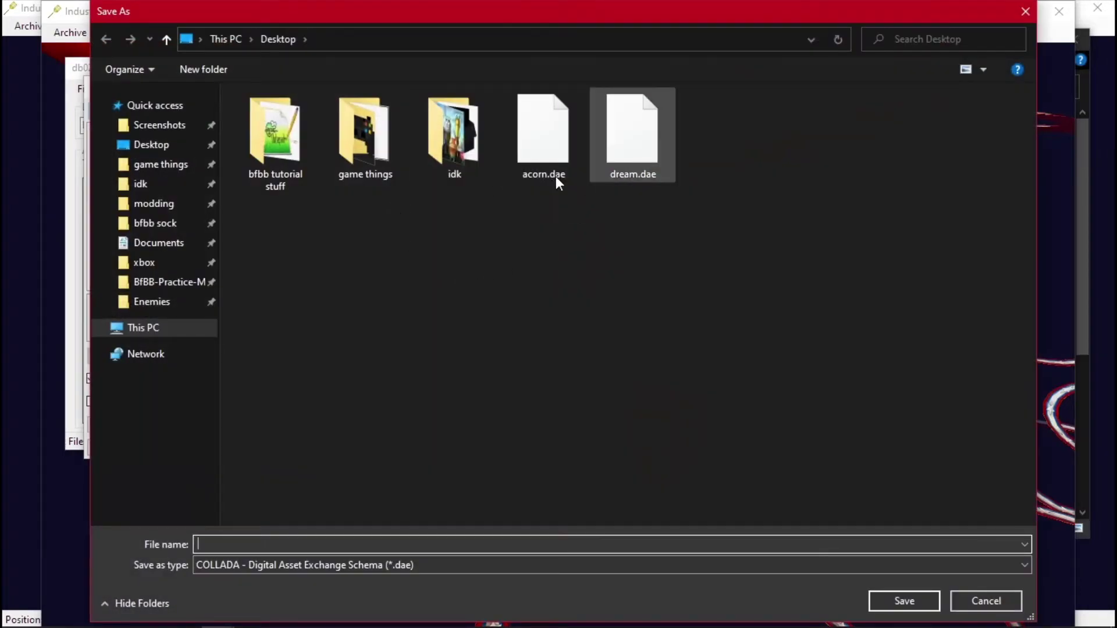
pyautogui.doubleClick(627, 169)
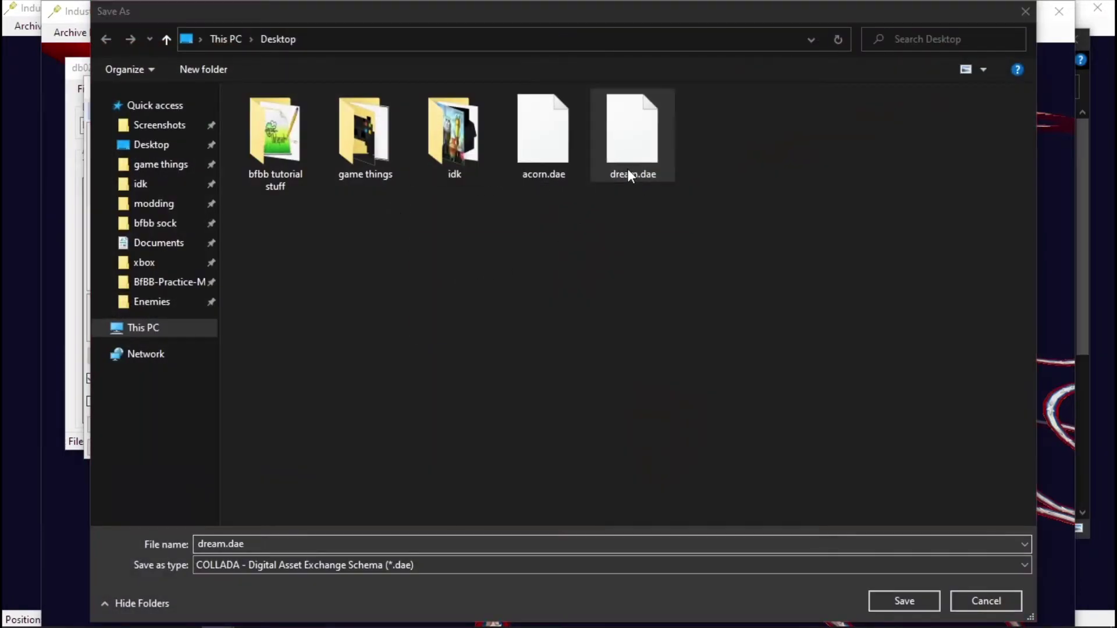
pyautogui.click(600, 324)
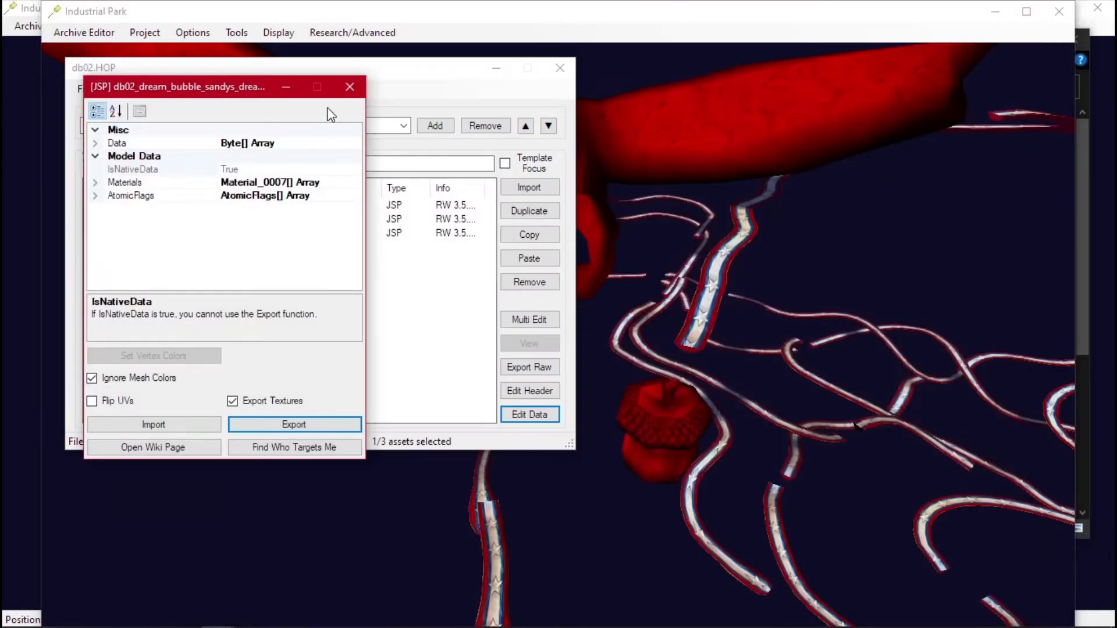
# Close the JSP asset's editor, minimize the db02.HOP archive window and launch Blender.
pyautogui.click(350, 87)
pyautogui.click(498, 67)
pyautogui.press('super')
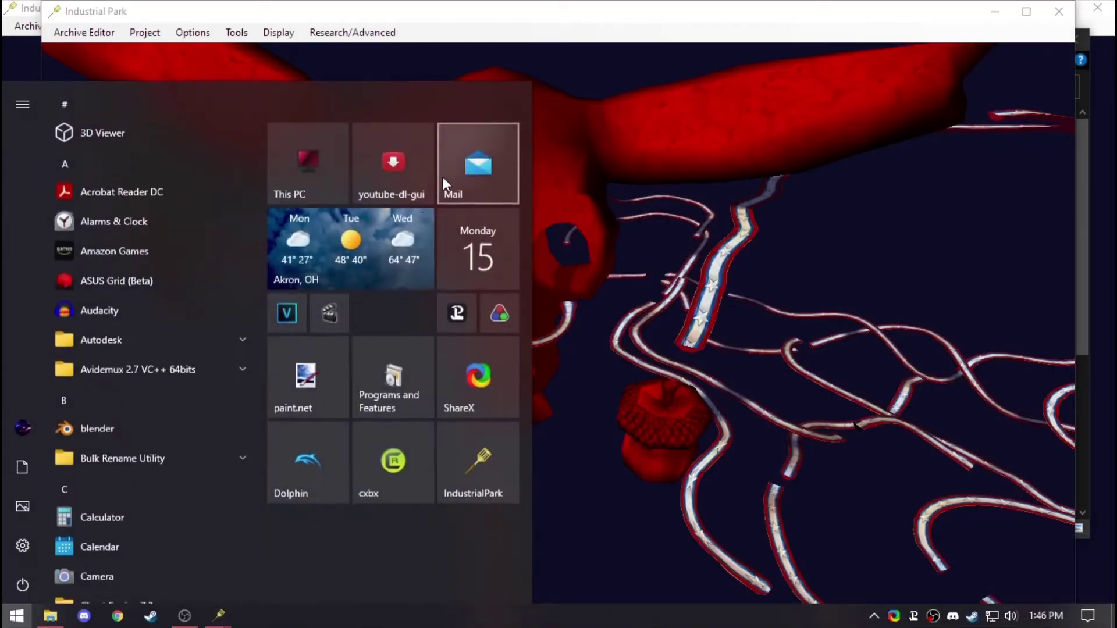
pyautogui.click(141, 428)
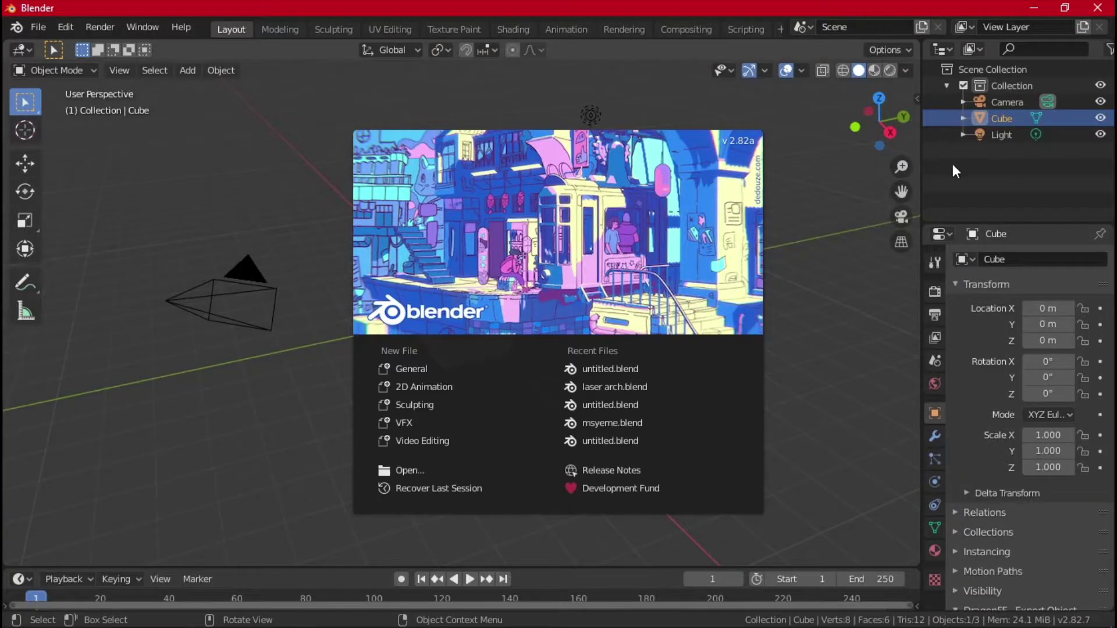
# Dismiss the splash screen and delete the default camera, cube and light from the scene.
pyautogui.click(952, 163)
pyautogui.click(1000, 135)
pyautogui.keyDown('shift'); pyautogui.click(1001, 99); pyautogui.keyUp('shift')
pyautogui.rightClick(1001, 100)
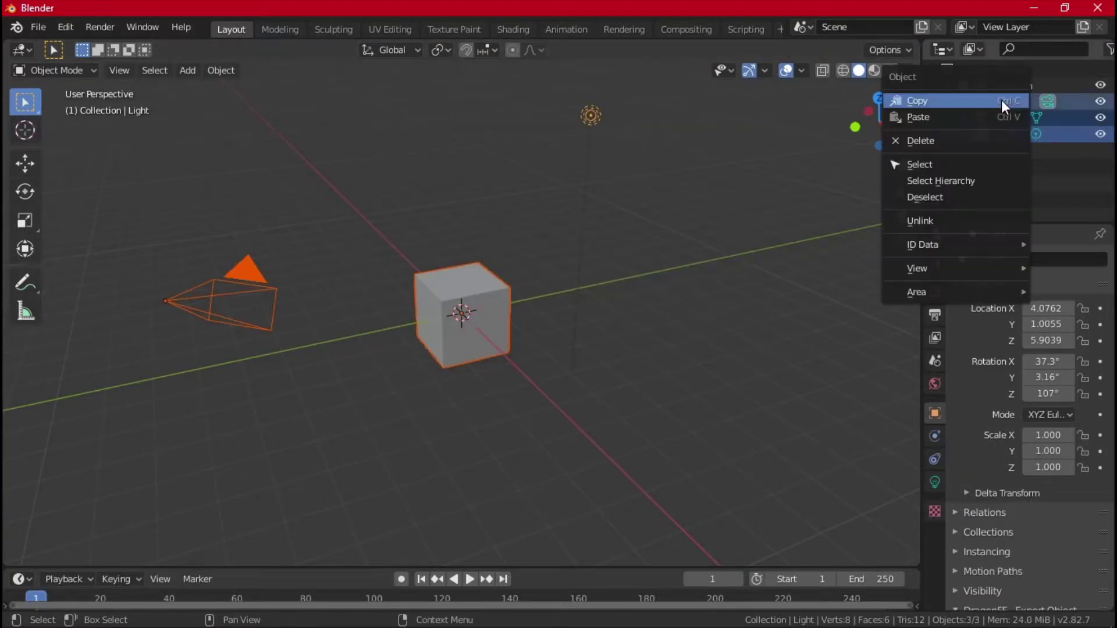
pyautogui.click(959, 144)
# Import the Collada file dream.dae from the Desktop and display it with Material Preview shading.
pyautogui.click(39, 26)
pyautogui.moveTo(90, 247)
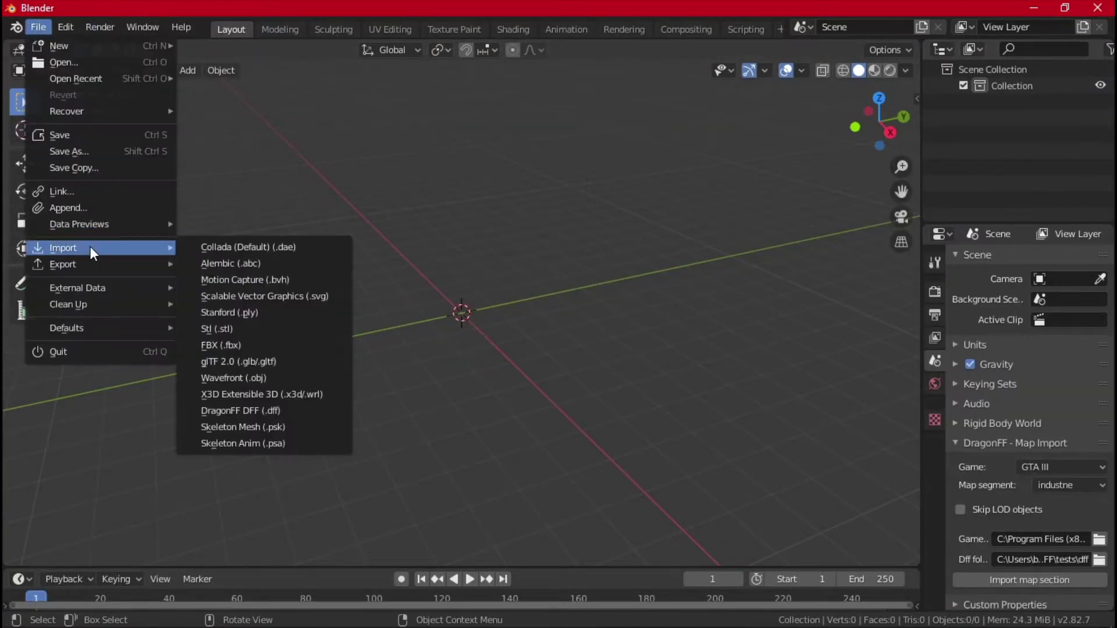
pyautogui.click(224, 245)
pyautogui.click(198, 175)
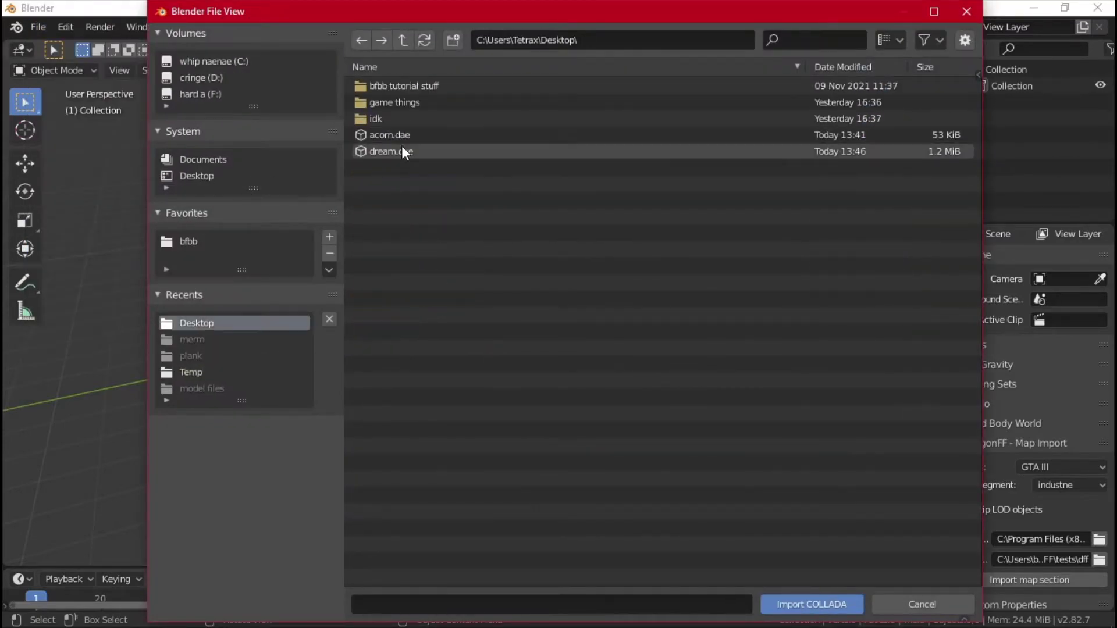
pyautogui.doubleClick(402, 148)
pyautogui.scroll(-5, 609, 282)
pyautogui.scroll(-2, 525, 281)
pyautogui.click(683, 195)
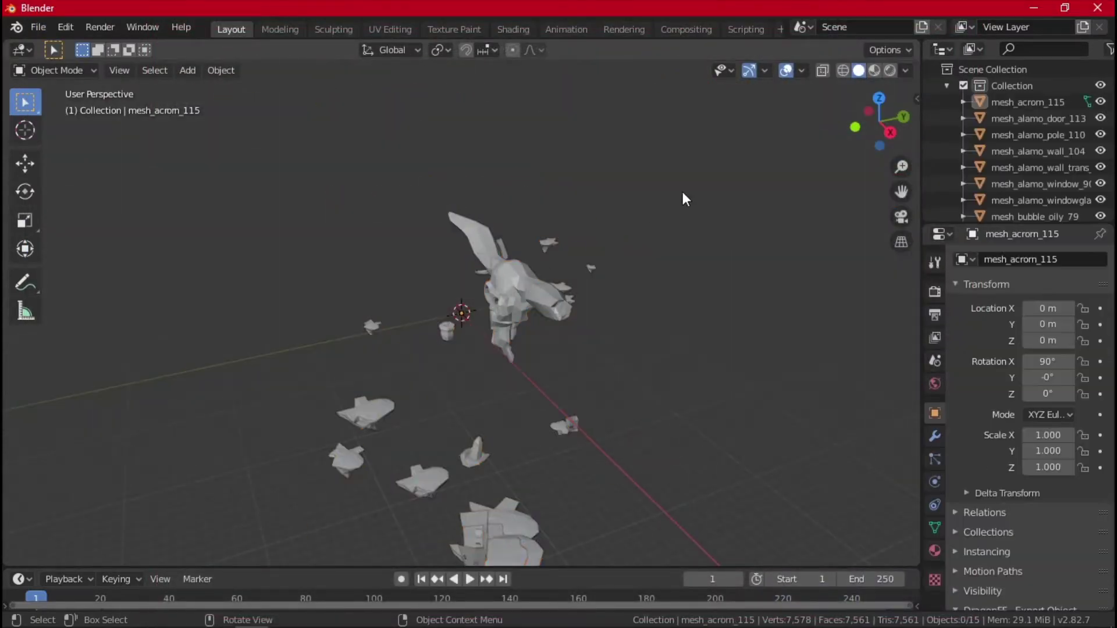
pyautogui.click(877, 72)
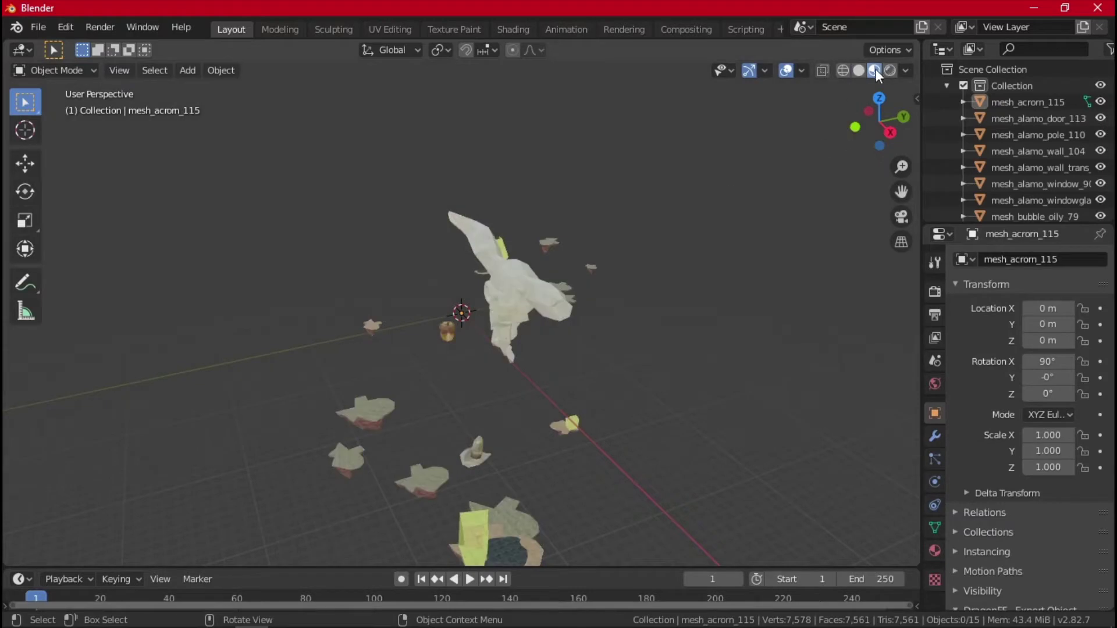
pyautogui.moveTo(565, 292); pyautogui.dragTo(719, 337, button='middle')
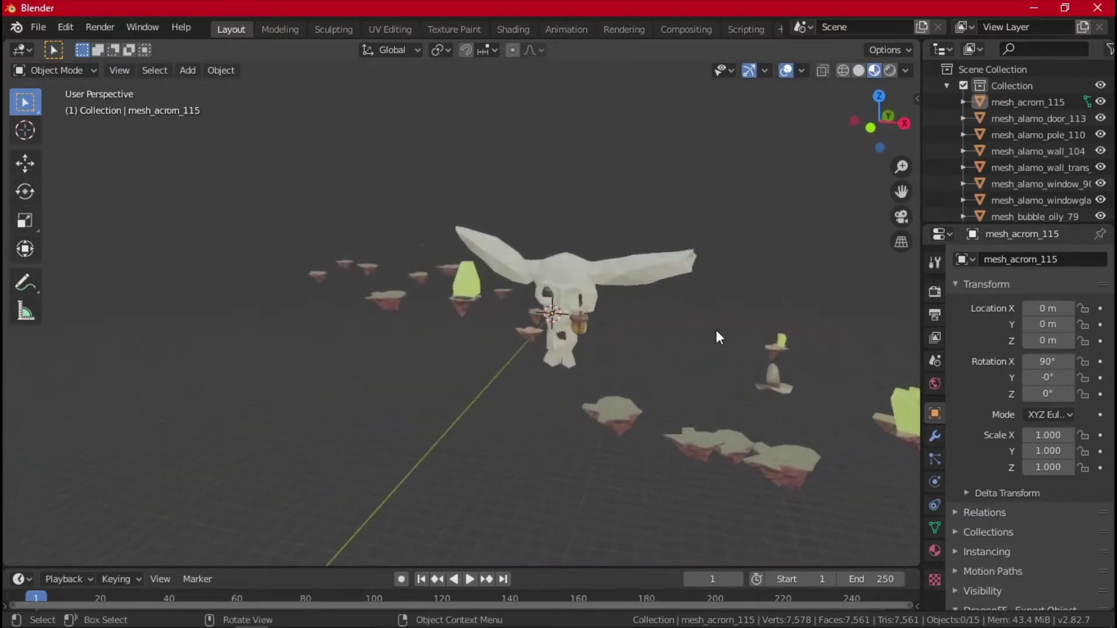
# Delete every imported mesh except the acorn, mesh_acrorn_115.
pyautogui.click(585, 324)
pyautogui.moveTo(623, 288); pyautogui.dragTo(703, 382, button='middle')
pyautogui.press('KP_Decimal')
pyautogui.hotkey('ctrl', 'i')
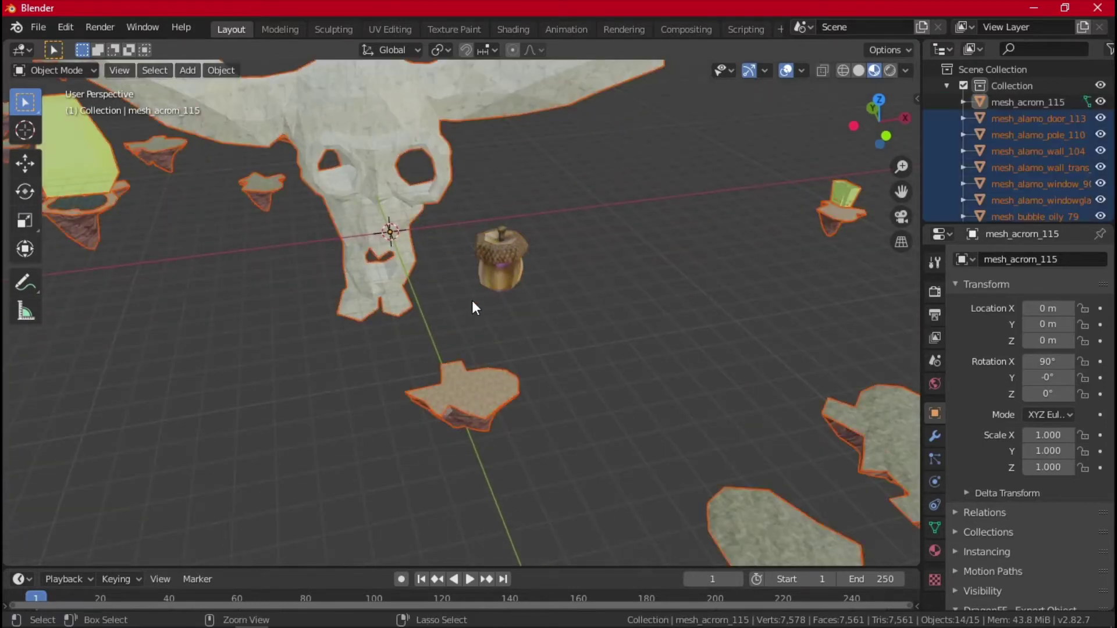
pyautogui.rightClick(1071, 156)
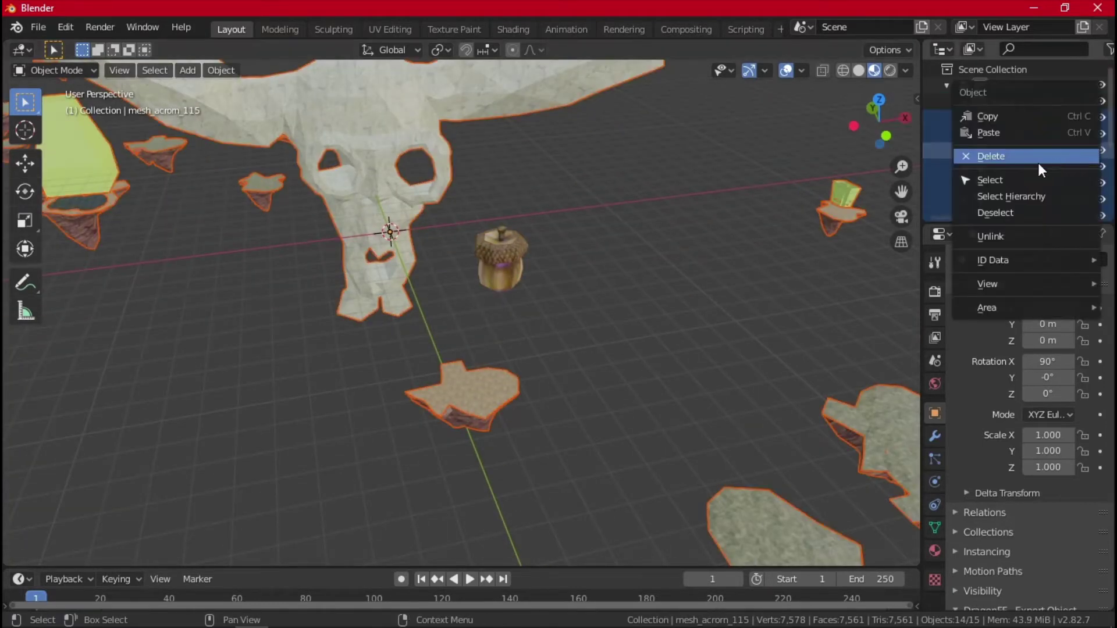
pyautogui.click(1038, 164)
# Move the acorn to the world origin, about -37.7 m along X and about 36.2 m along Y.
pyautogui.click(484, 261)
pyautogui.moveTo(499, 175); pyautogui.dragTo(473, 374, button='middle')
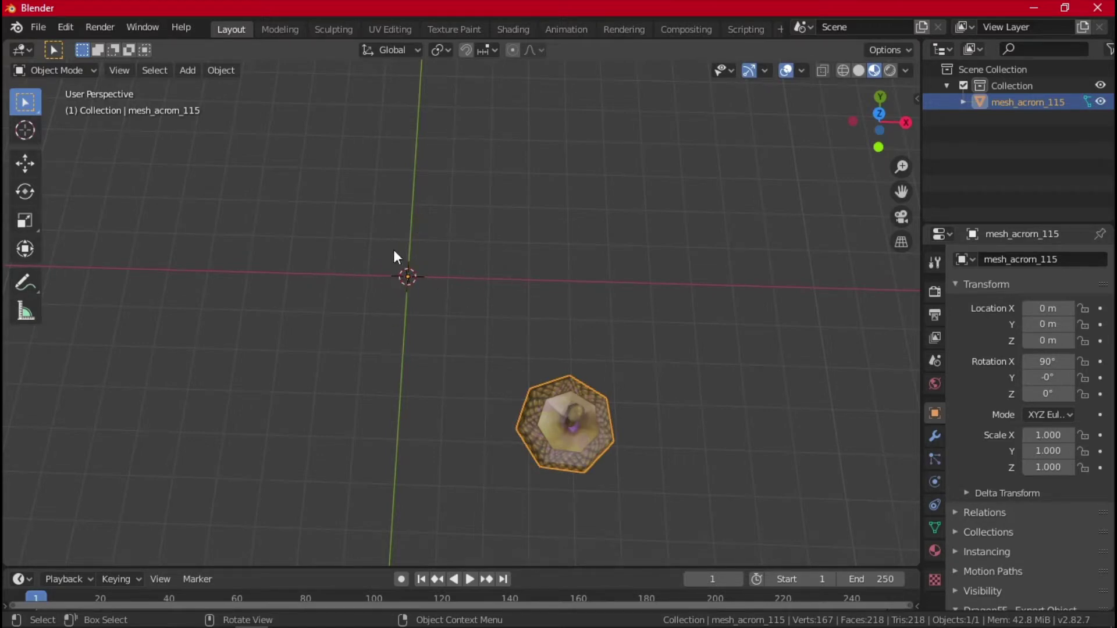
pyautogui.moveTo(525, 441); pyautogui.dragTo(581, 462, button='middle')
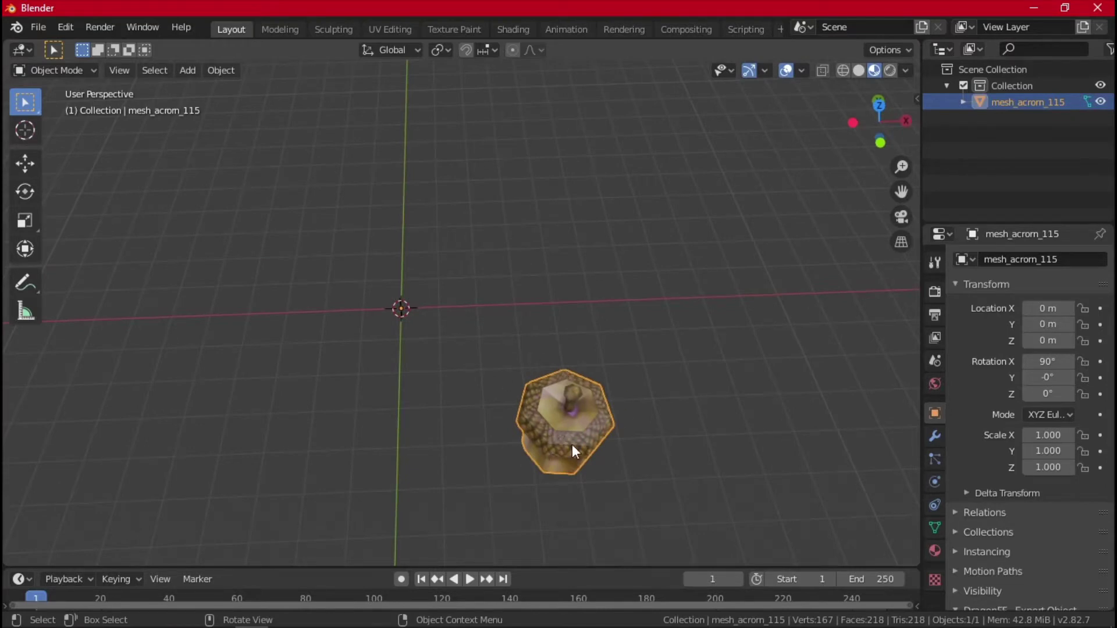
pyautogui.moveTo(504, 315); pyautogui.dragTo(487, 382, button='middle')
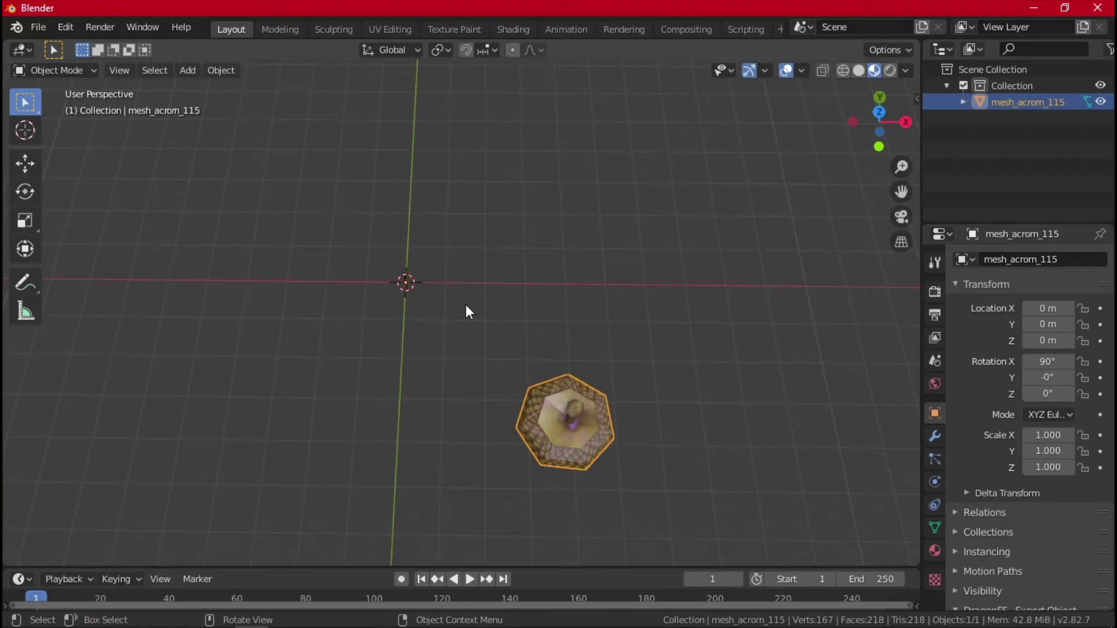
pyautogui.press('g')
pyautogui.press('x')
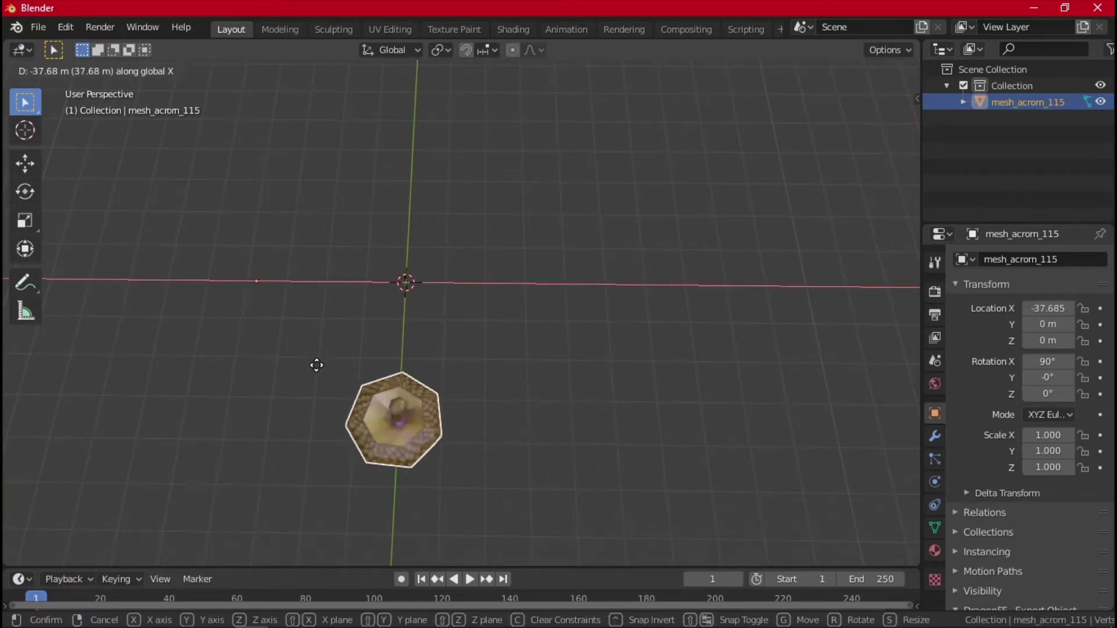
pyautogui.click(316, 368)
pyautogui.press('g')
pyautogui.press('y')
pyautogui.click(323, 243)
pyautogui.moveTo(323, 243); pyautogui.dragTo(579, 273, button='middle')
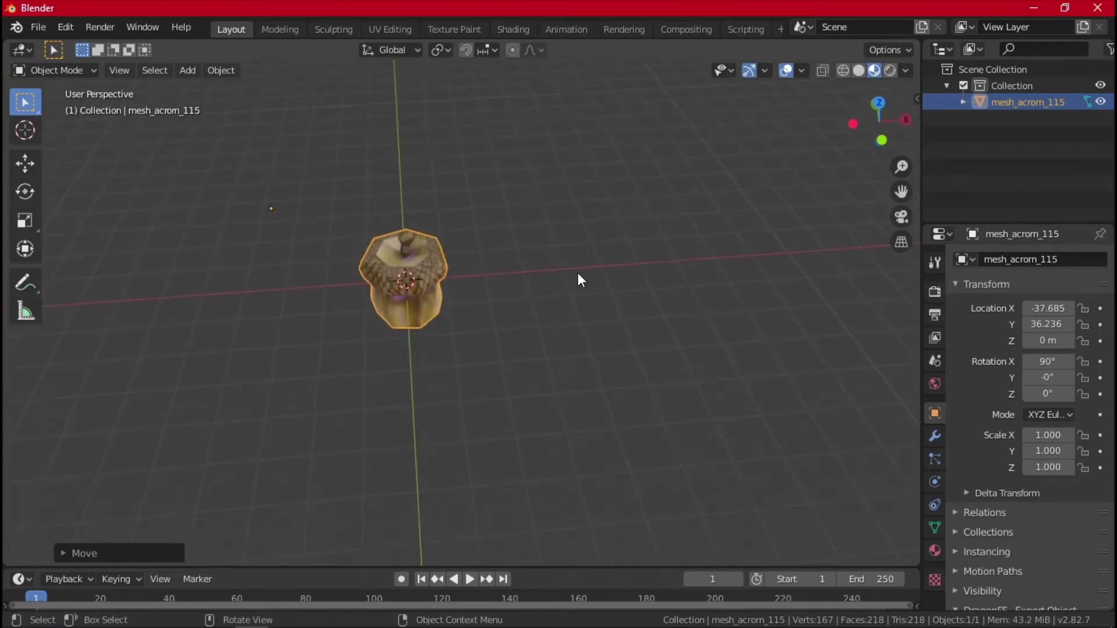
# Apply all transforms to the acorn and check its pivot with a trial rotation.
pyautogui.press('r')
pyautogui.rightClick(268, 269)
pyautogui.click(225, 71)
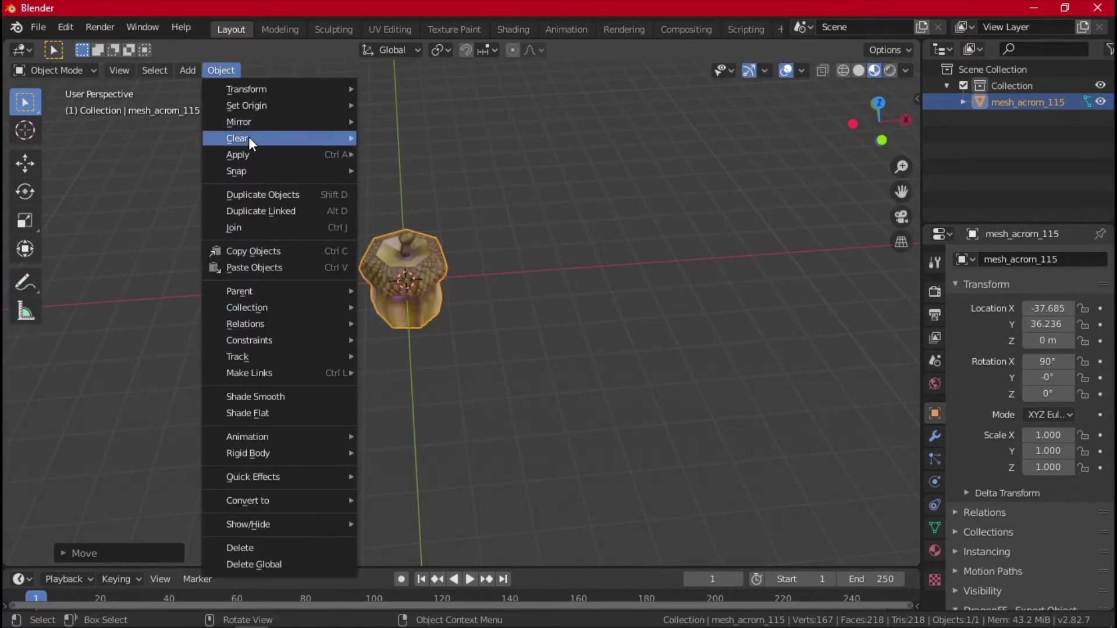
pyautogui.moveTo(255, 155)
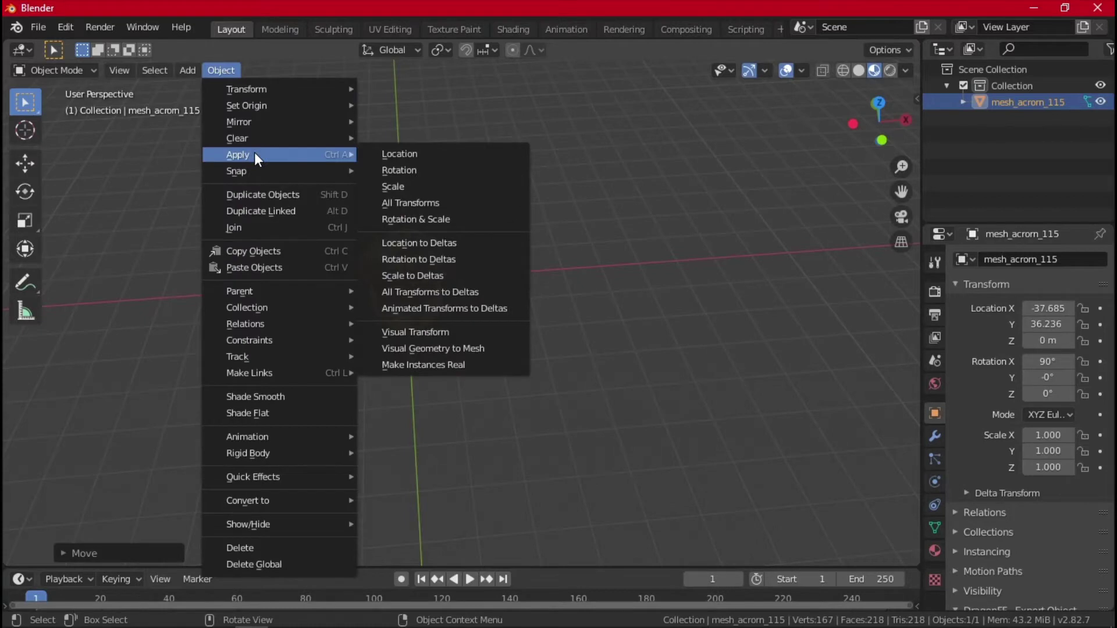
pyautogui.click(440, 203)
pyautogui.press('r')
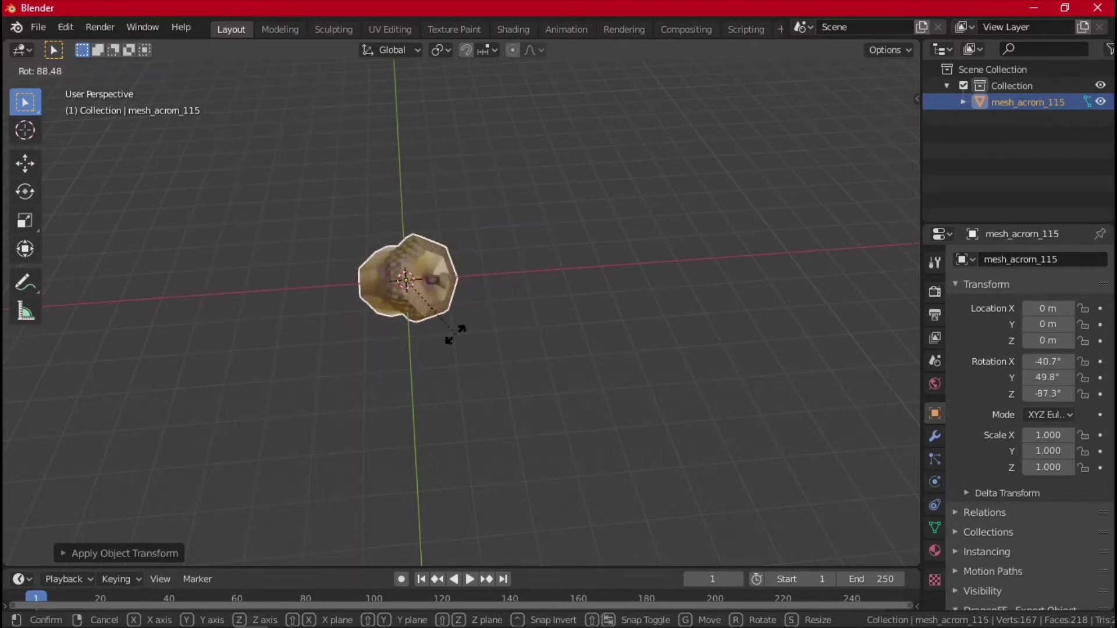
pyautogui.rightClick(419, 267)
# Export the acorn as a Collada file to the Desktop, overwriting acorn.dae.
pyautogui.click(38, 28)
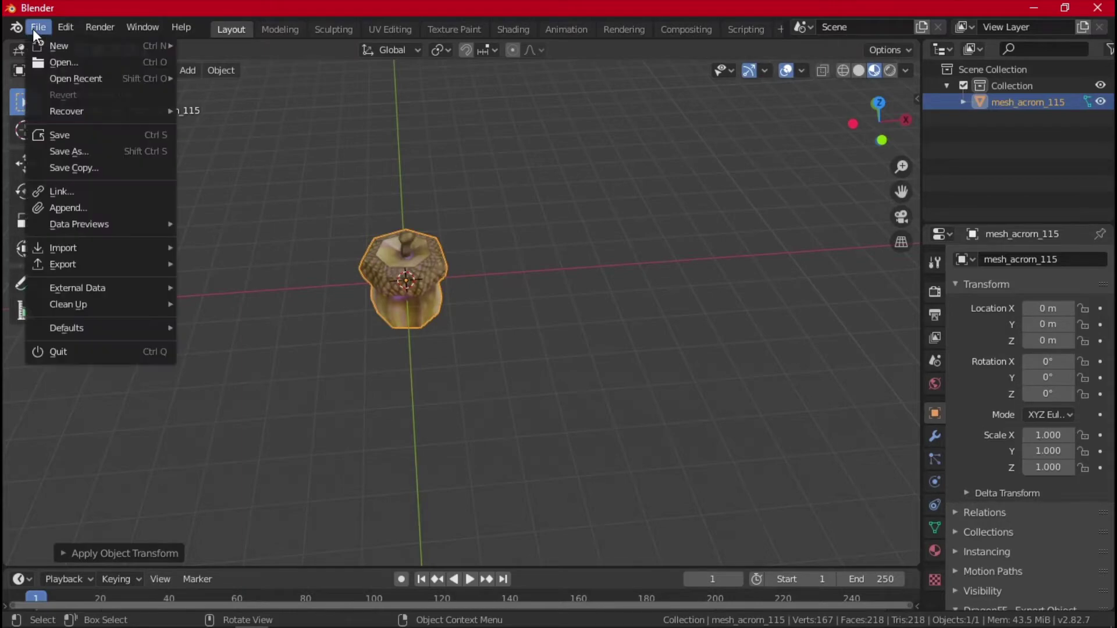
pyautogui.moveTo(92, 260)
pyautogui.click(215, 264)
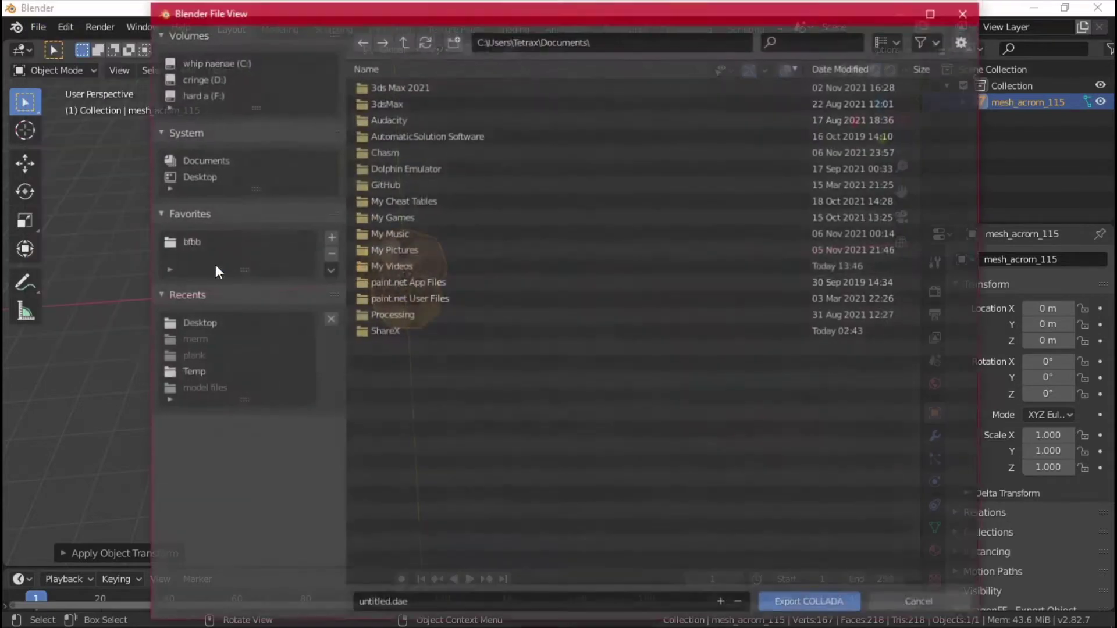
pyautogui.click(178, 174)
pyautogui.doubleClick(396, 137)
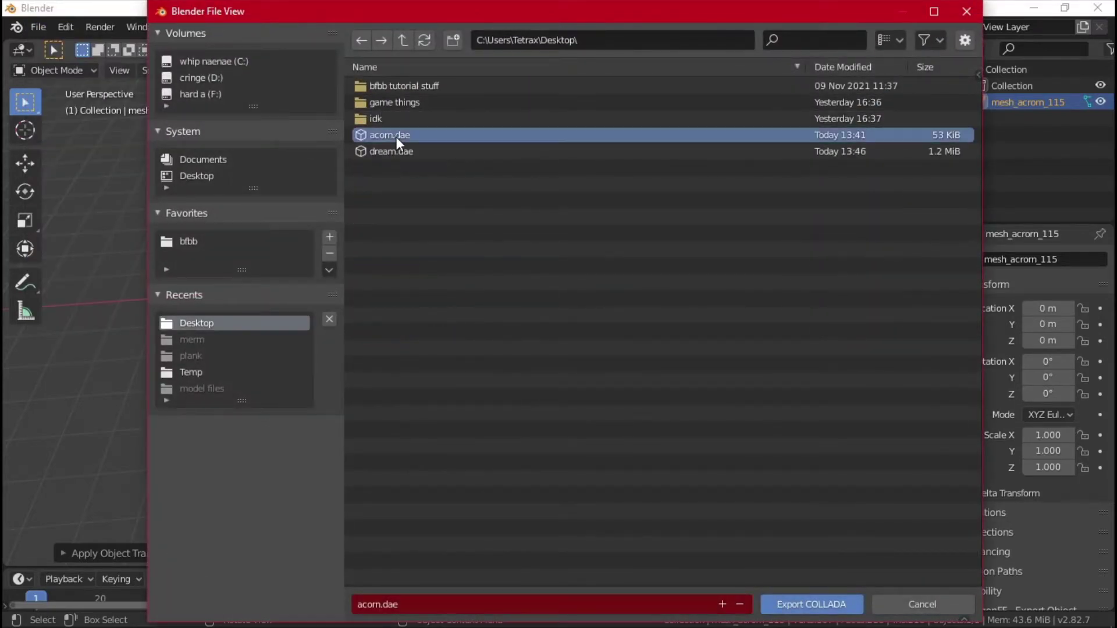
# Close the Industrial Park window holding the db02 archive and switch to the other open Industrial Park window.
pyautogui.hotkey('alt', 'Tab')
pyautogui.click(340, 352)
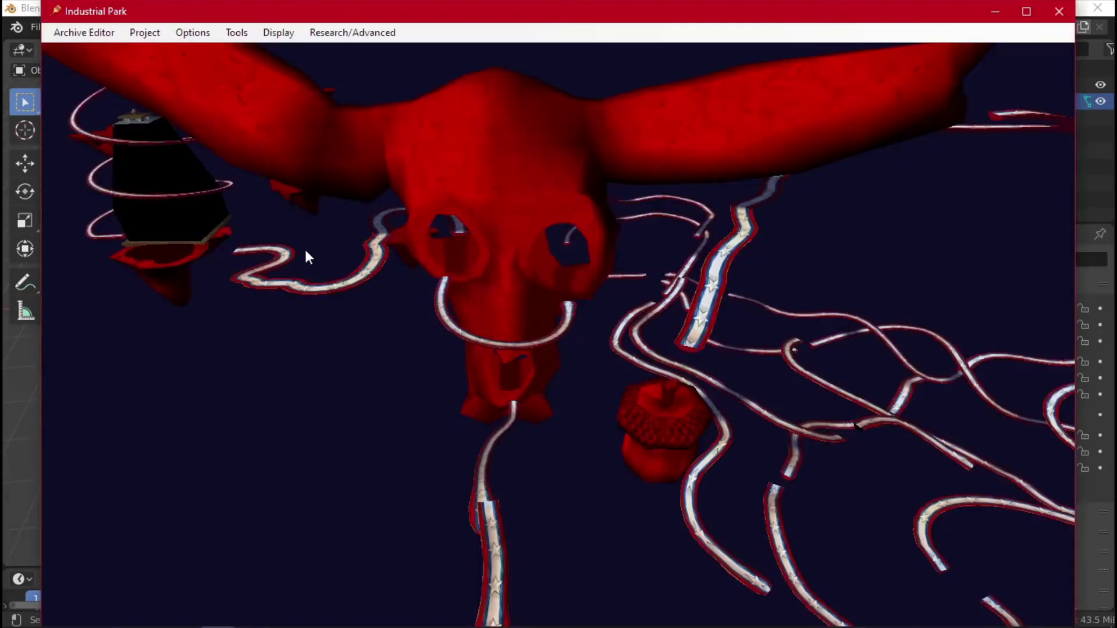
pyautogui.click(1070, 14)
pyautogui.hotkey('alt', 'Tab')
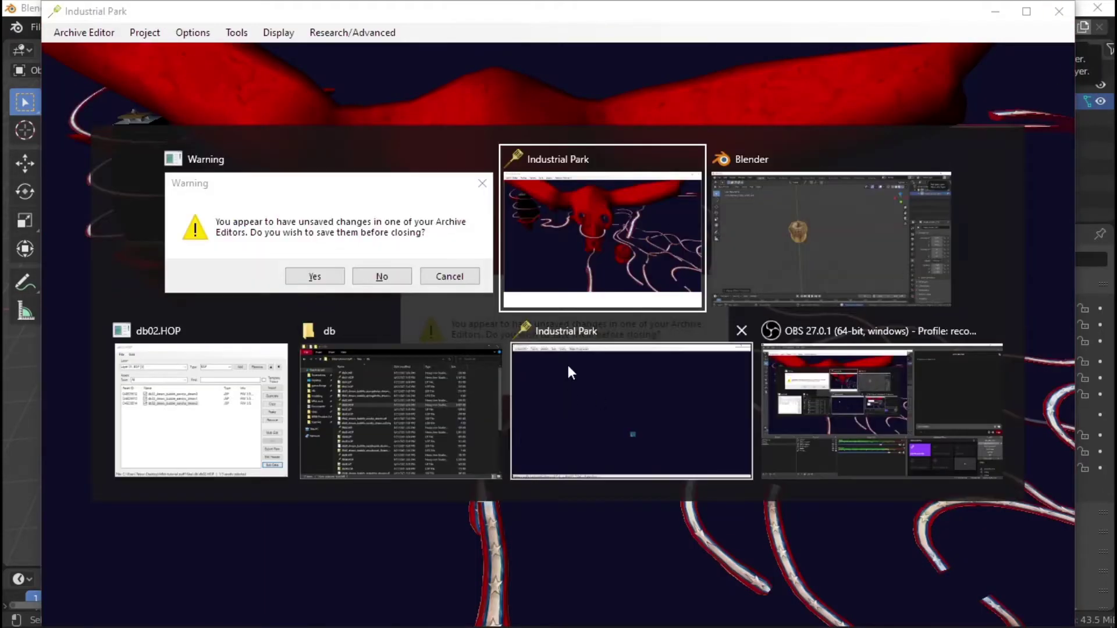
pyautogui.click(616, 379)
pyautogui.hotkey('alt', 'Tab')
pyautogui.click(554, 337)
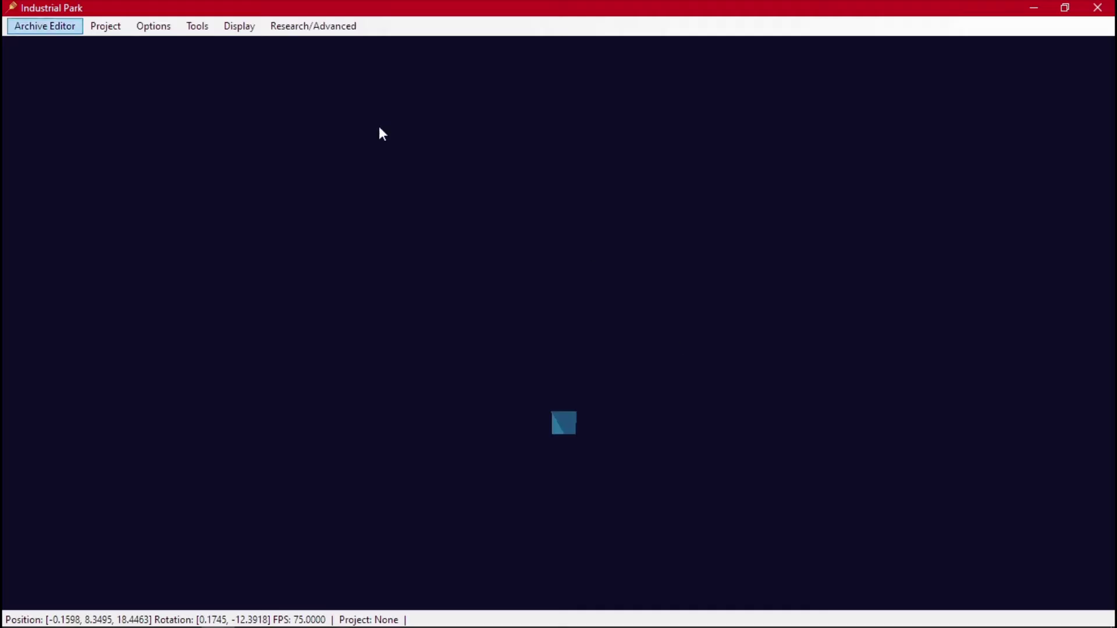
# Bring up the archive editor for TS01.HOP.
pyautogui.moveTo(244, 390); pyautogui.dragTo(421, 282, button='middle')
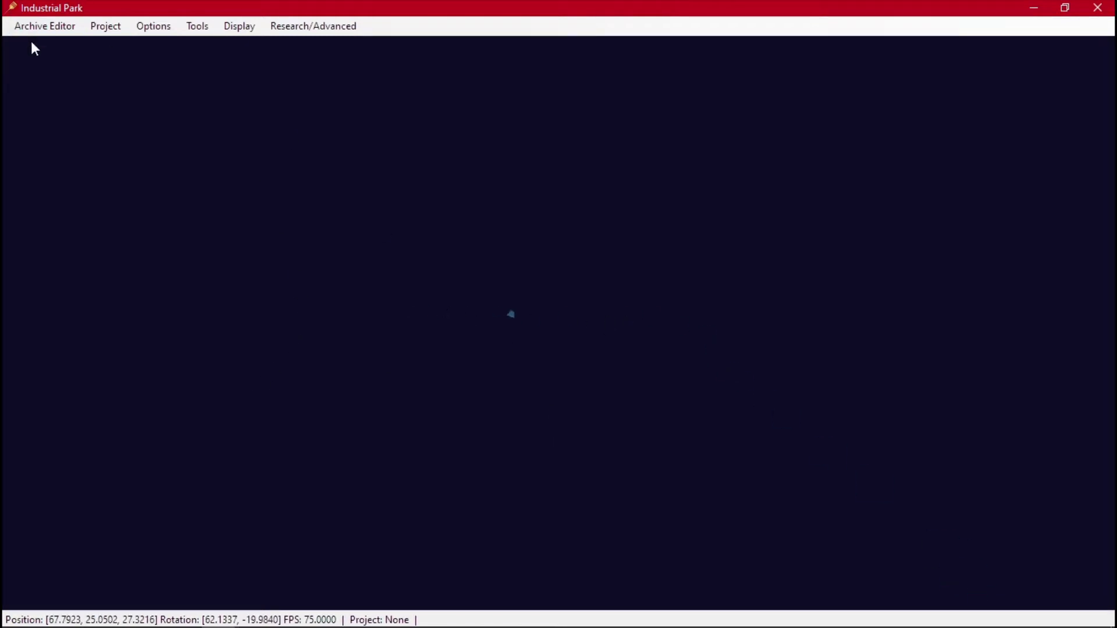
pyautogui.click(45, 25)
pyautogui.click(55, 64)
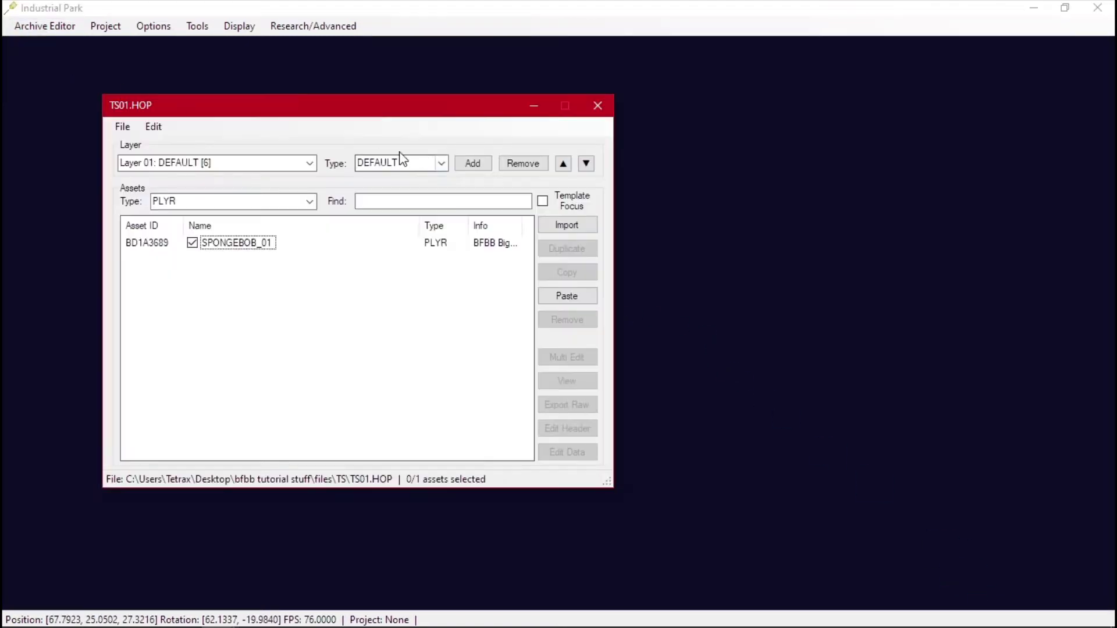
# Add a layer to TS01.HOP, move it up to layer 00, and set its type to TEXTURE.
pyautogui.click(310, 163)
pyautogui.click(279, 187)
pyautogui.click(428, 163)
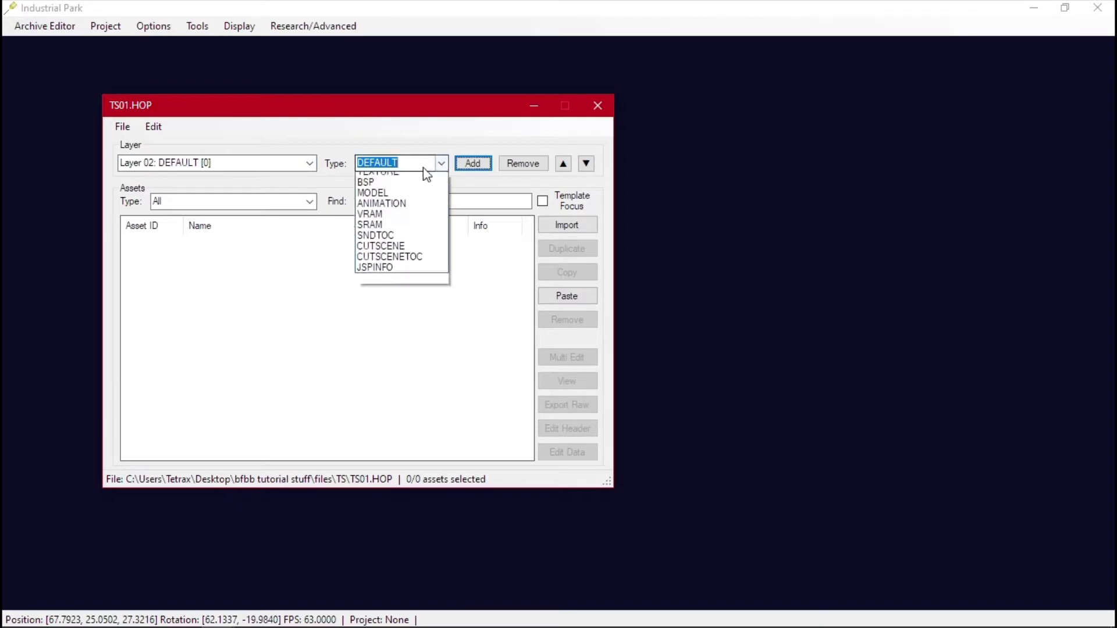
pyautogui.click(379, 210)
pyautogui.click(563, 163)
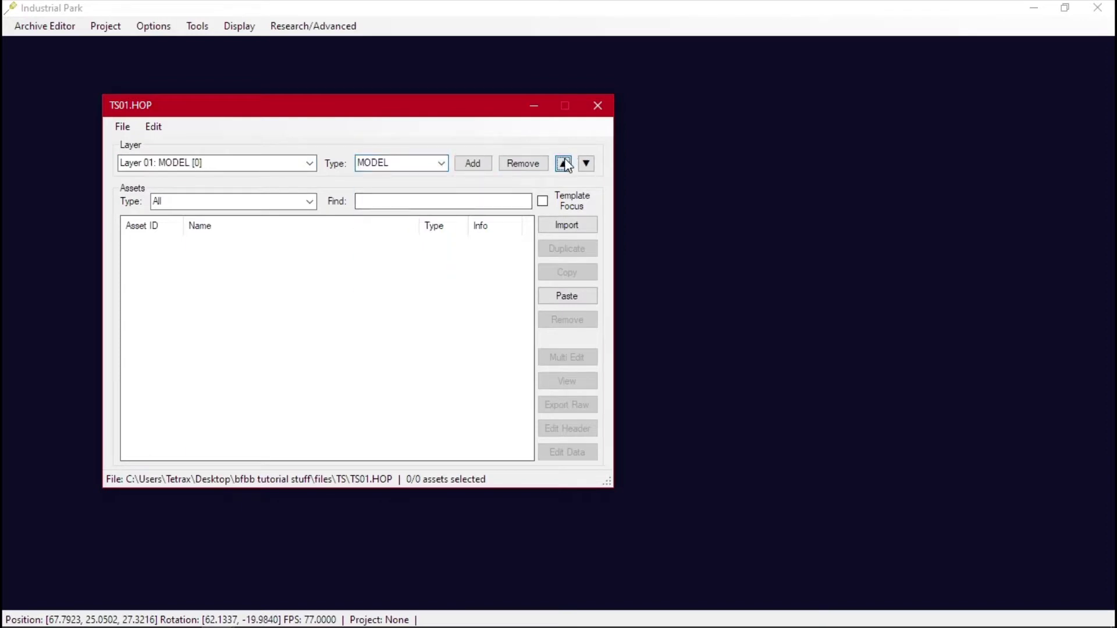
pyautogui.click(442, 164)
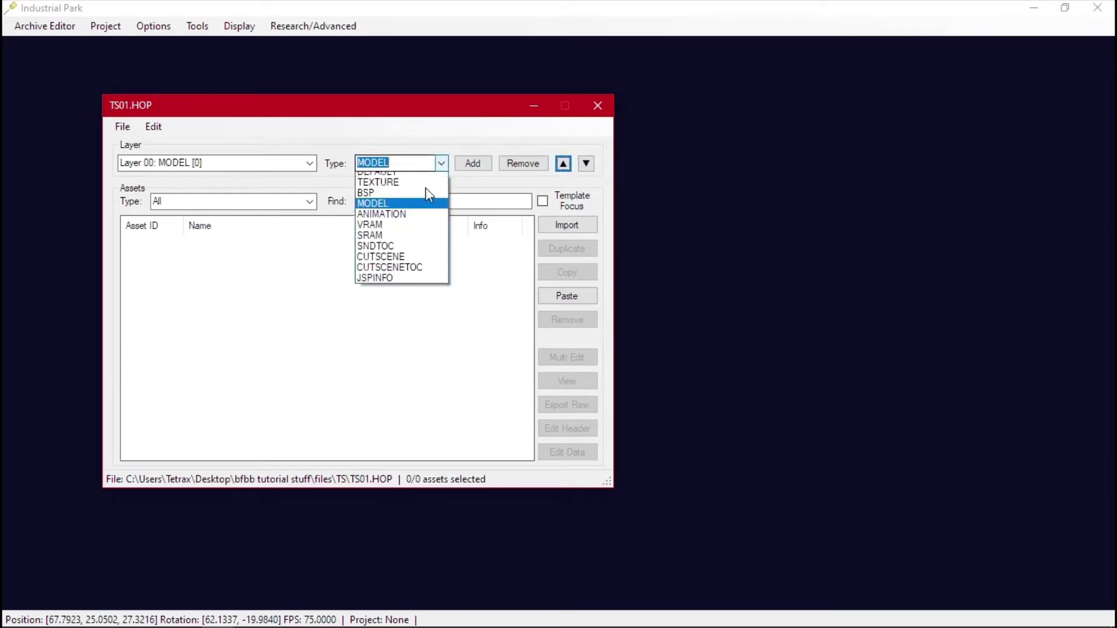
pyautogui.click(396, 183)
pyautogui.click(310, 164)
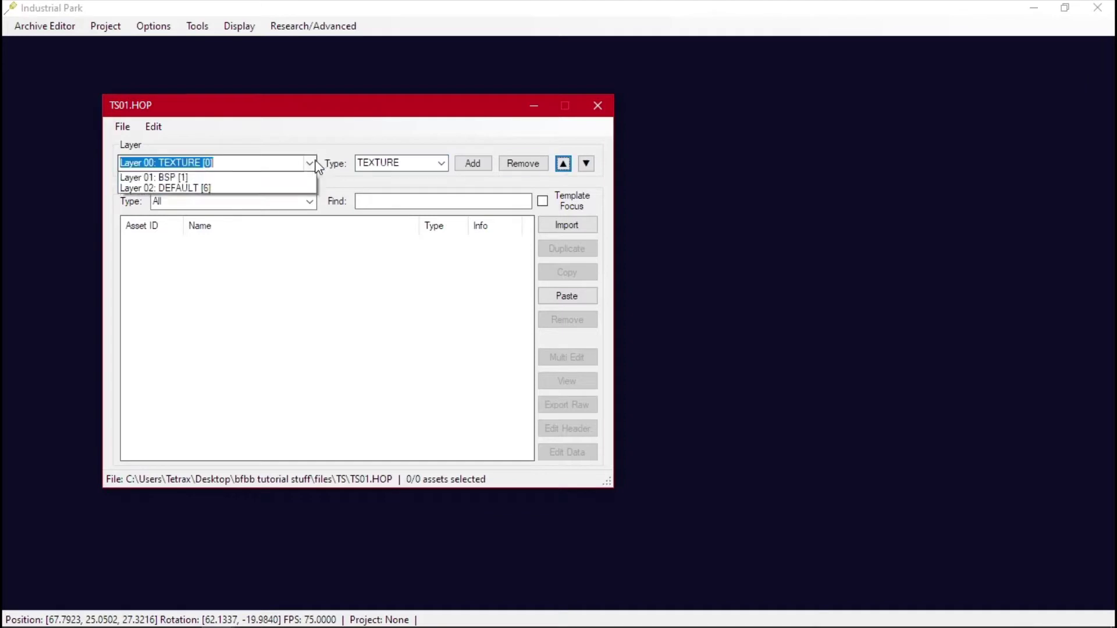
pyautogui.click(310, 164)
# Add another layer of type MODEL and move it up to layer 01, directly after the TEXTURE layer.
pyautogui.click(482, 170)
pyautogui.click(442, 163)
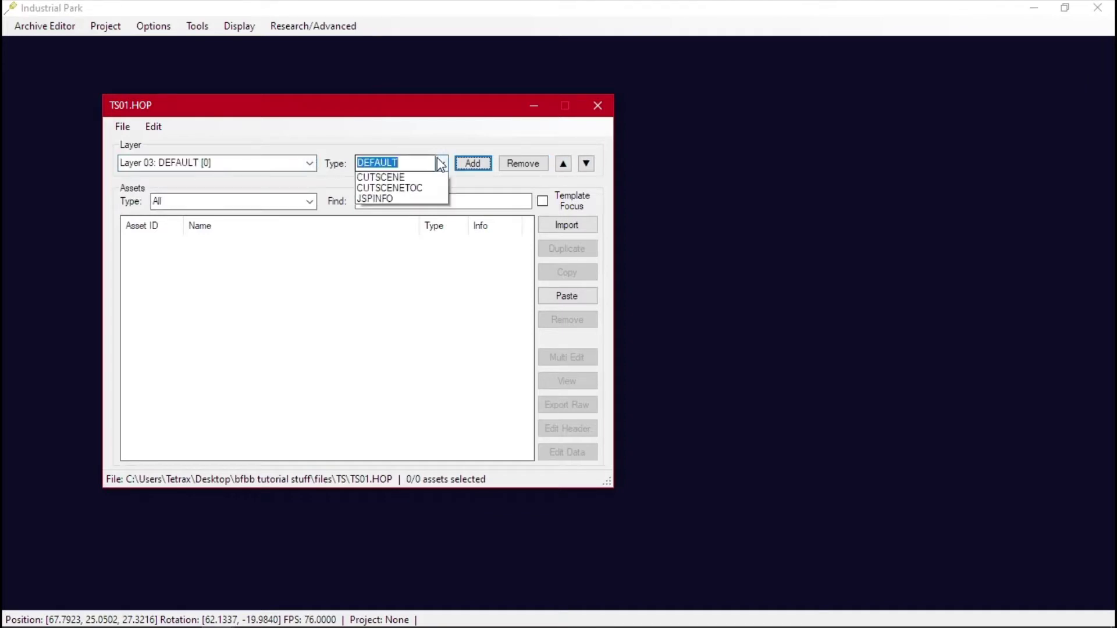
pyautogui.click(378, 210)
pyautogui.click(563, 165)
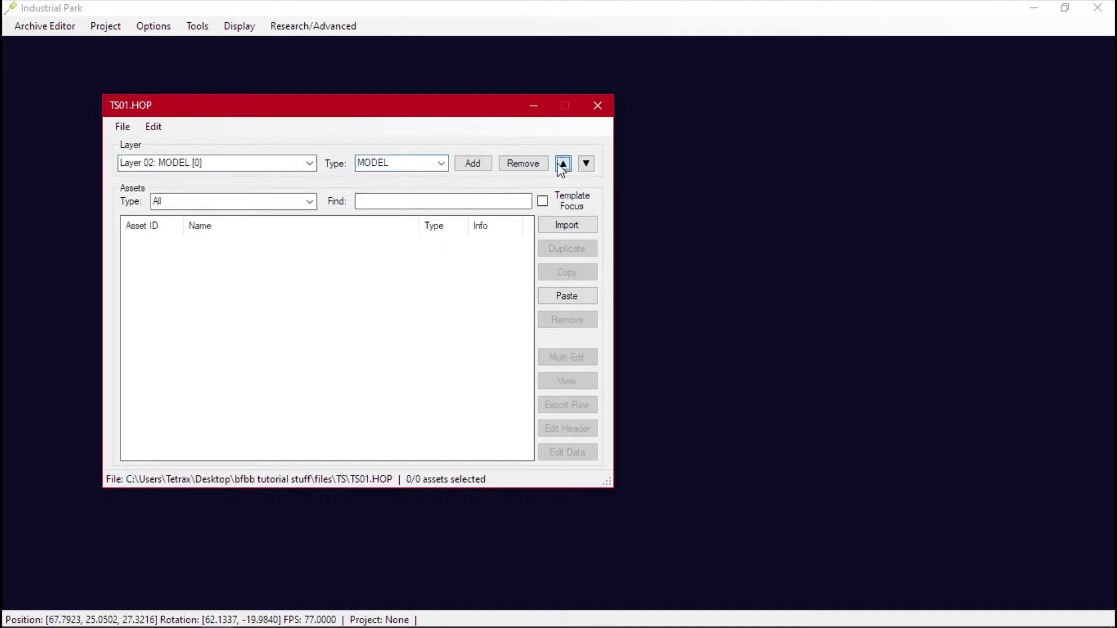
# Import acrorn.png from the Desktop into the TEXTURE layer, keeping the default texture import options.
pyautogui.click(313, 169)
pyautogui.click(216, 176)
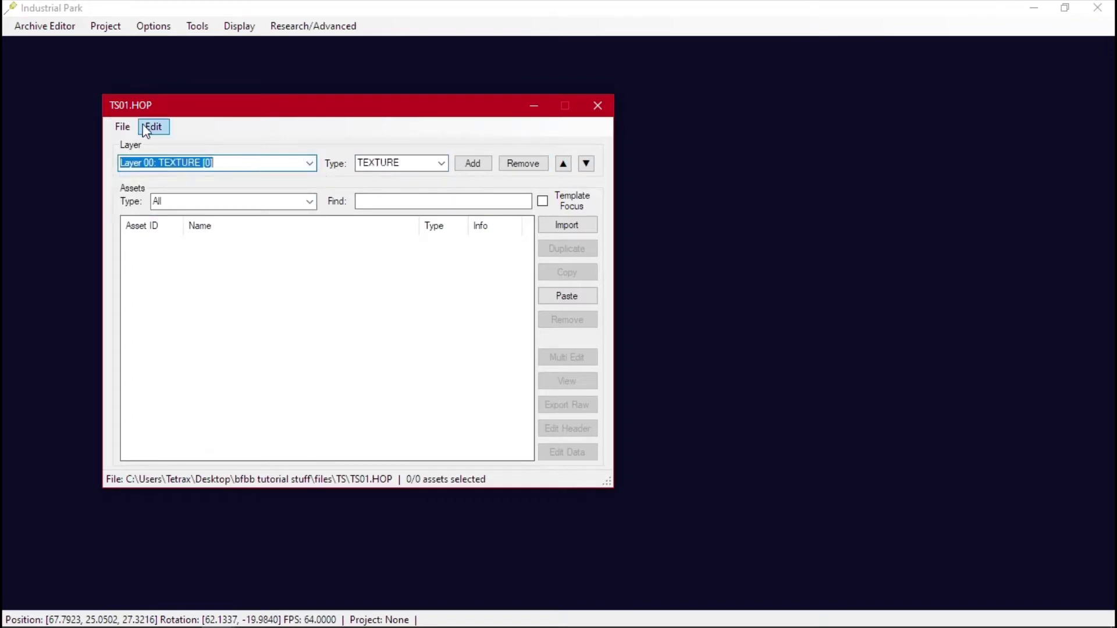
pyautogui.click(154, 130)
pyautogui.click(204, 329)
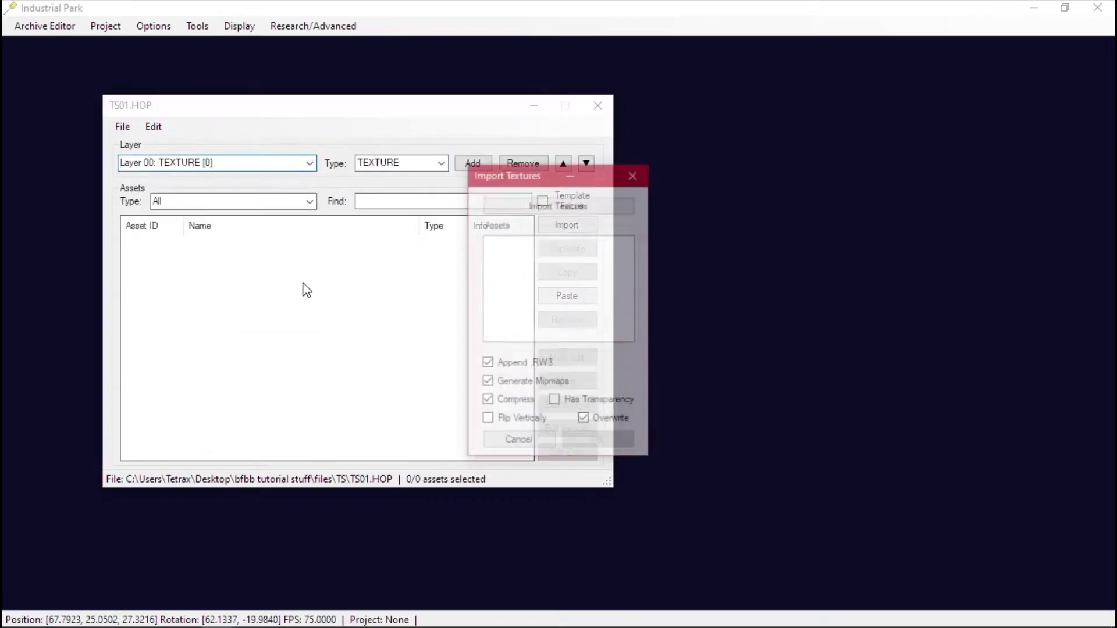
pyautogui.click(520, 205)
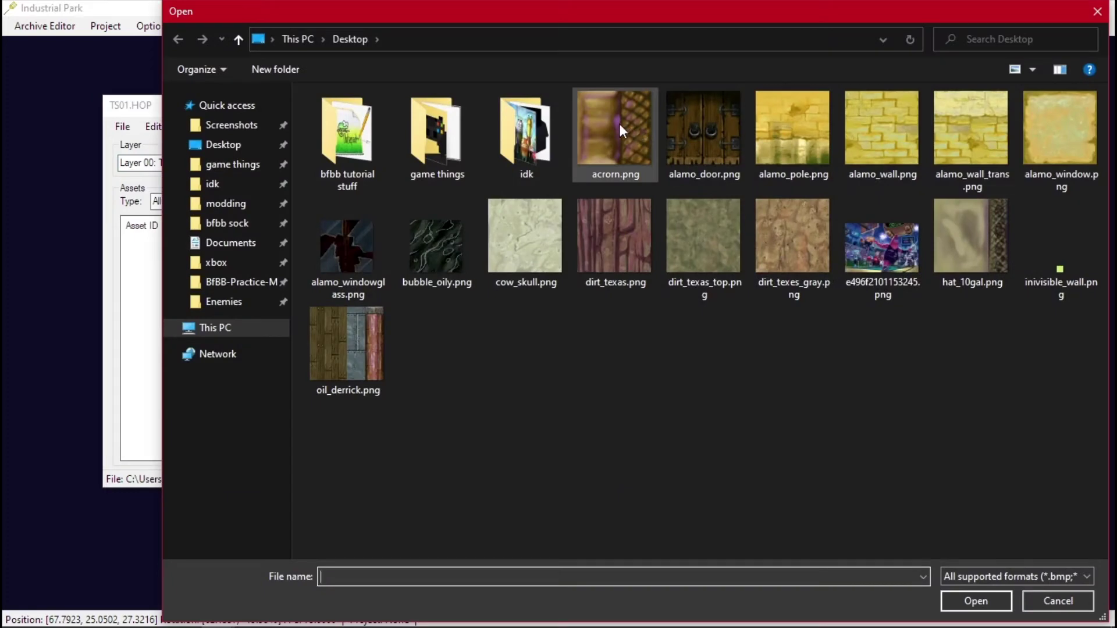
pyautogui.doubleClick(623, 135)
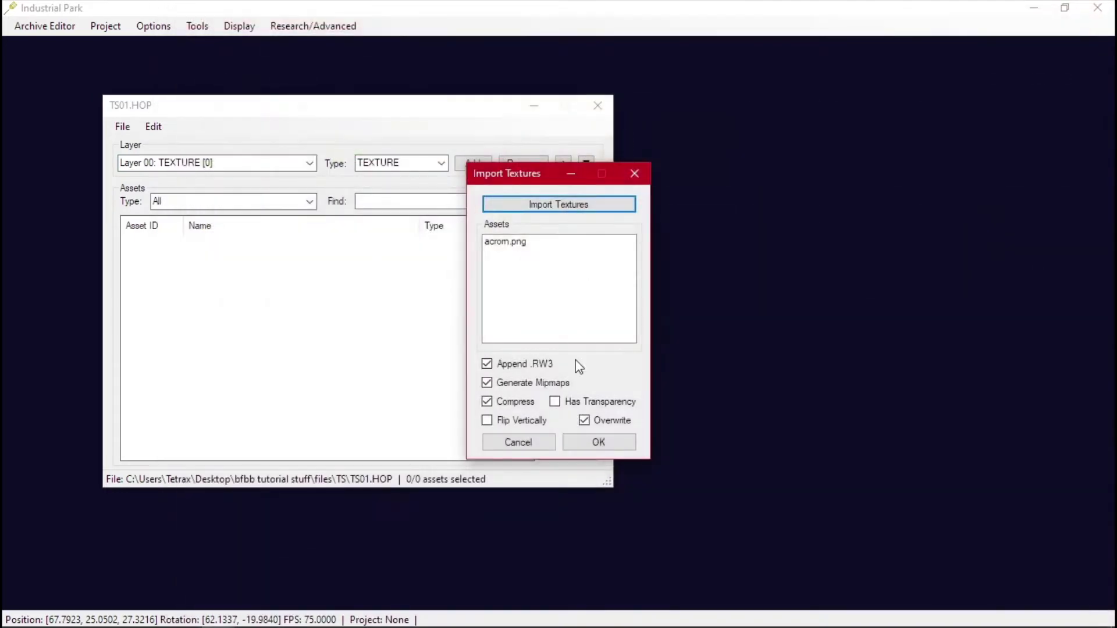
pyautogui.click(598, 444)
# Import acorn.dae from the Desktop into the MODEL layer as a MODL with Generate SIMPs and Solid SIMPs enabled.
pyautogui.scroll(-1, 227, 168)
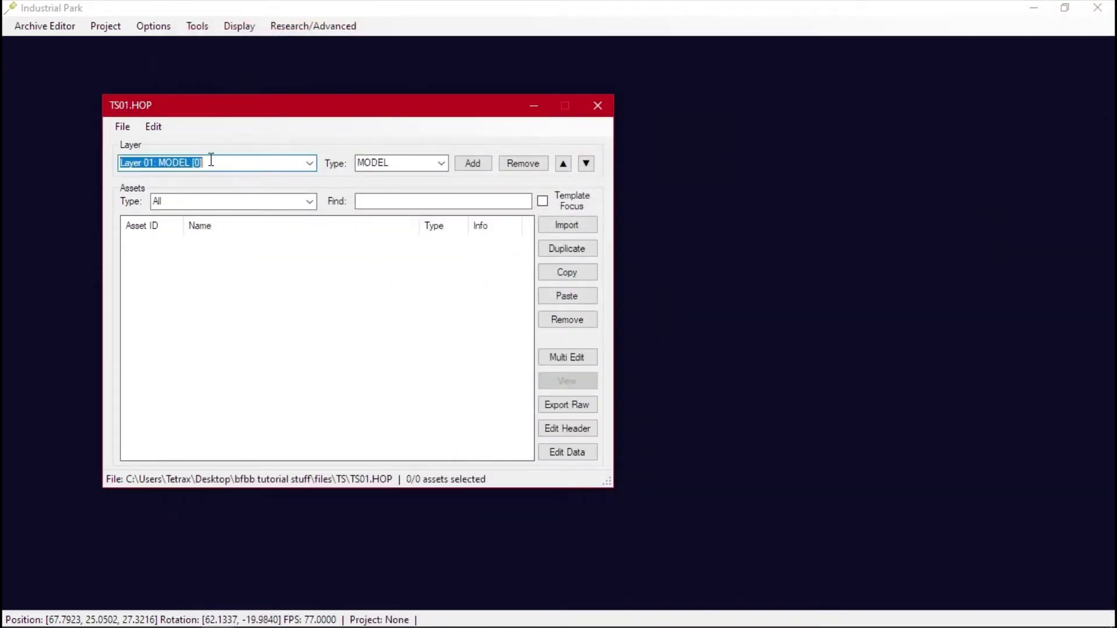
pyautogui.click(153, 127)
pyautogui.click(228, 313)
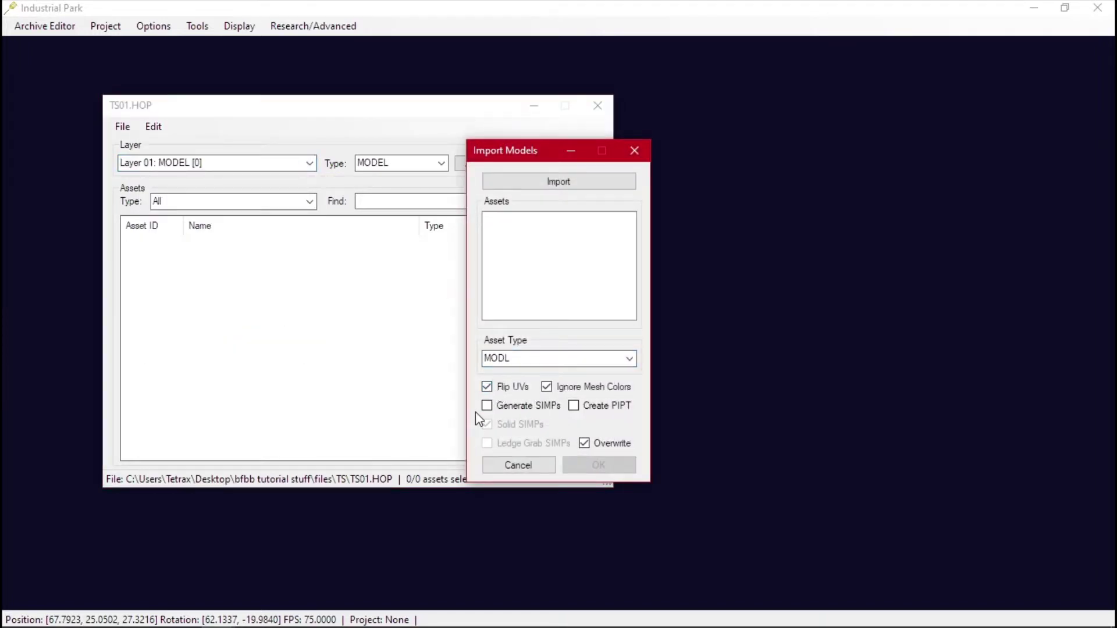
pyautogui.click(516, 407)
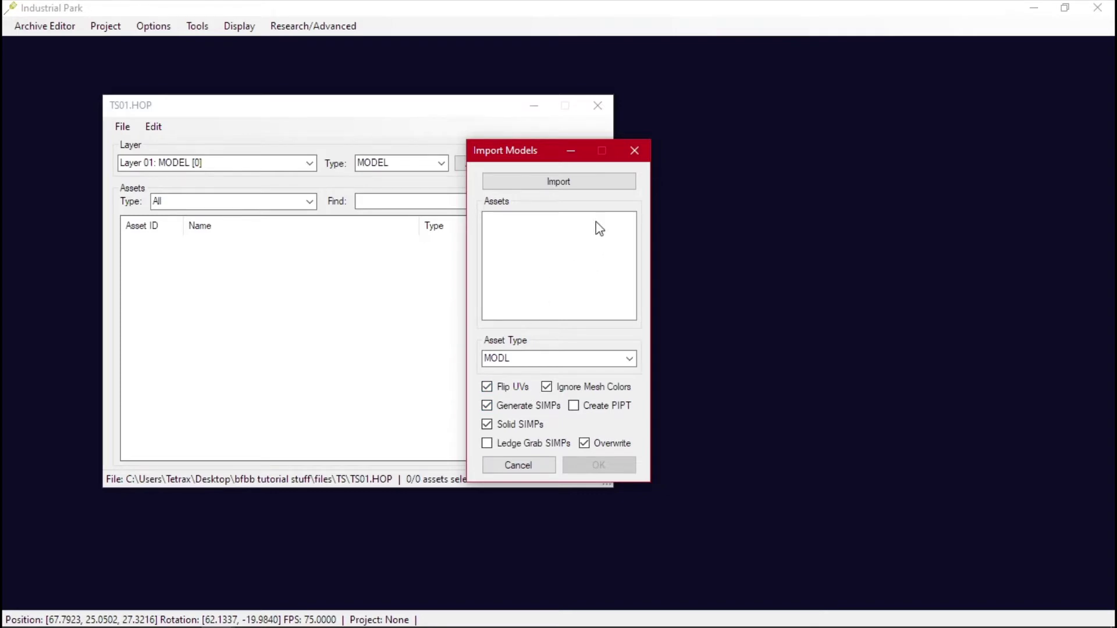
pyautogui.click(579, 181)
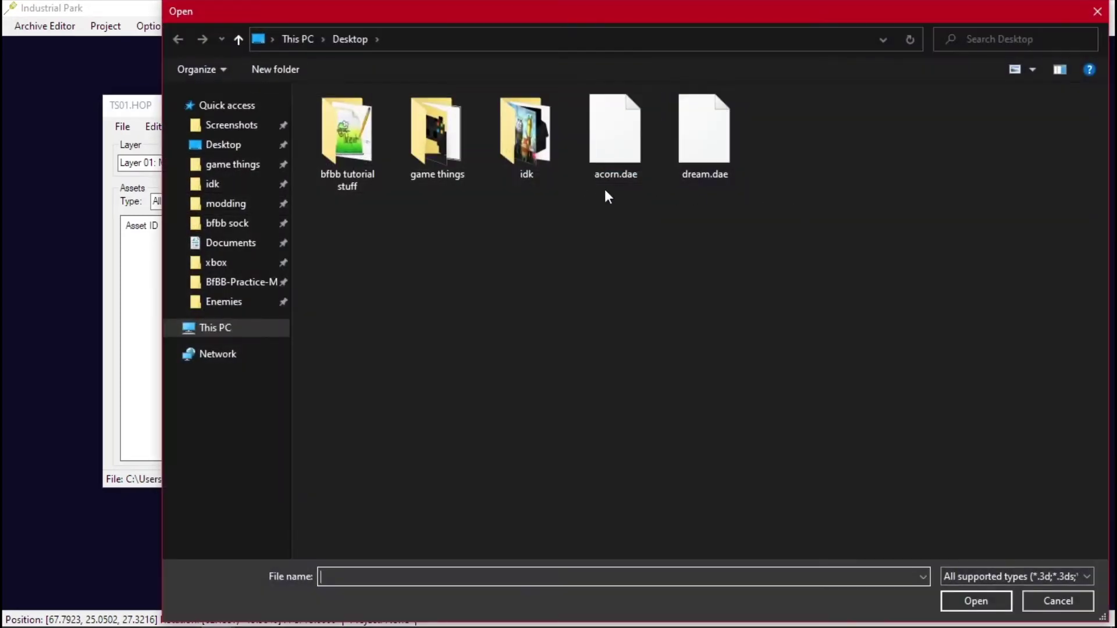
pyautogui.doubleClick(615, 174)
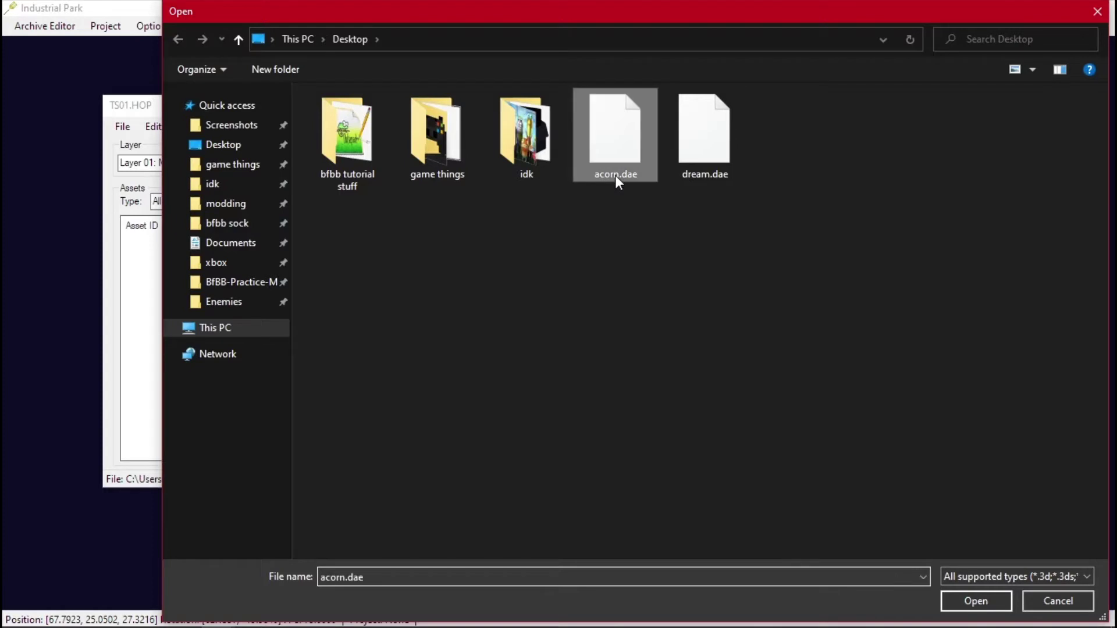
pyautogui.click(605, 464)
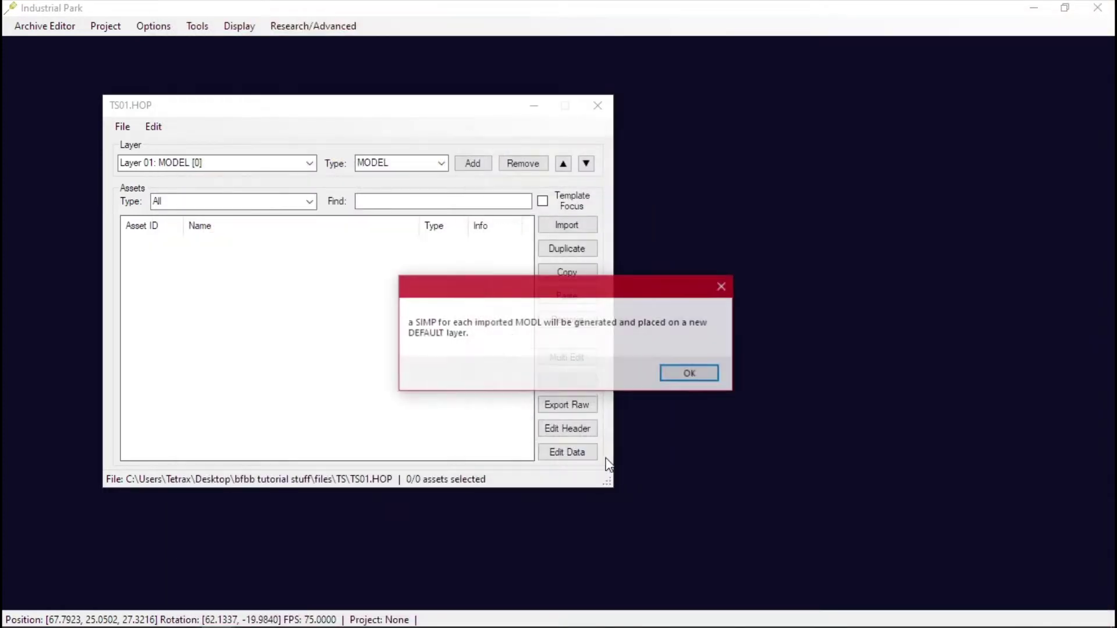
pyautogui.click(679, 381)
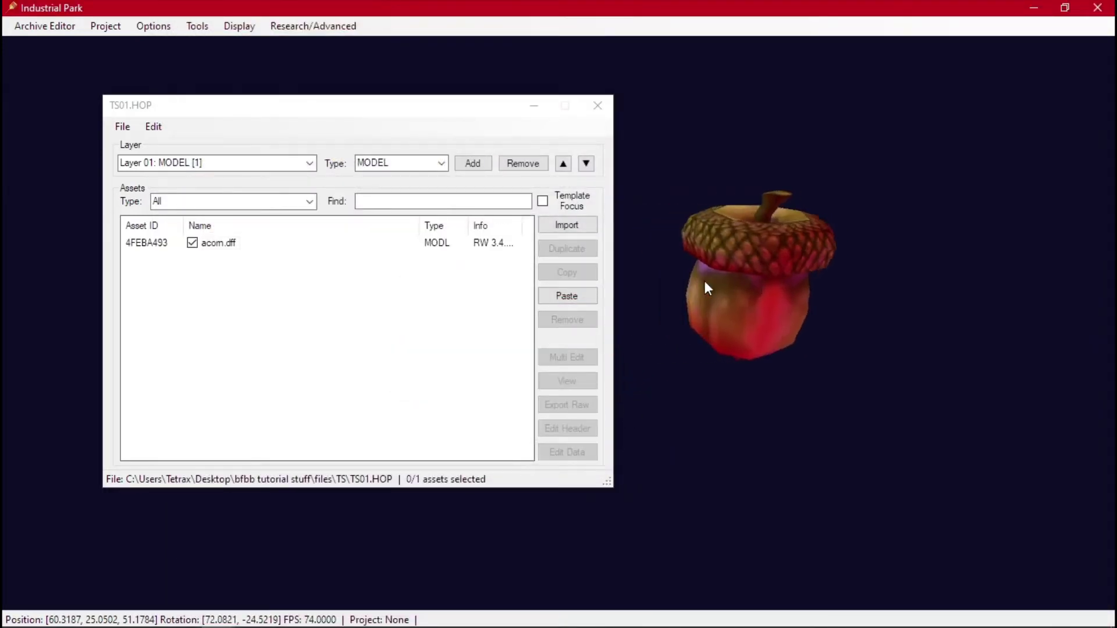
# Select the placed acorn in the 3D view and look at it up close.
pyautogui.click(786, 275)
pyautogui.click(846, 397)
pyautogui.click(846, 397)
pyautogui.click(782, 487)
# Replace the vertex colors of acorn.dff with 1.0 for red, green, blue and alpha, and save TS01.HOP.
pyautogui.click(311, 163)
pyautogui.click(223, 199)
pyautogui.click(221, 243)
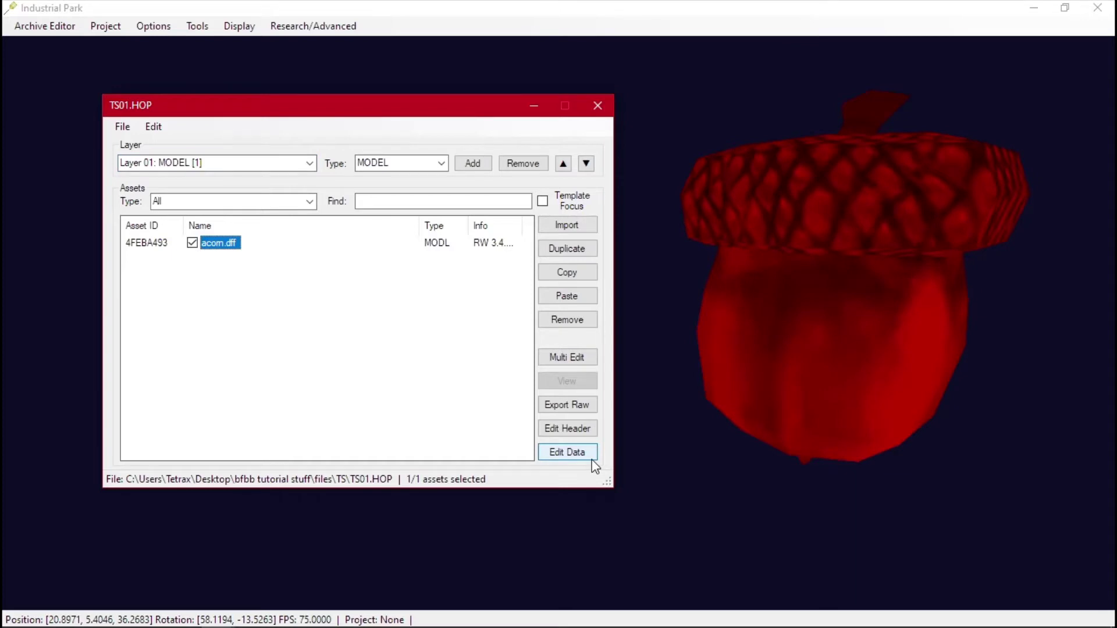
pyautogui.click(584, 457)
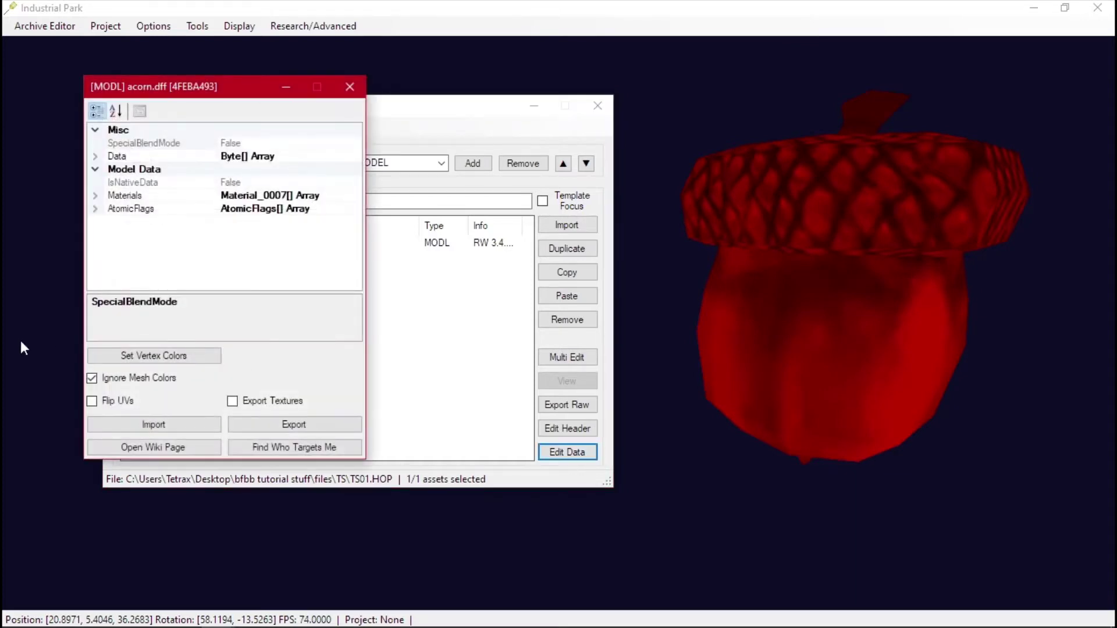
pyautogui.click(162, 356)
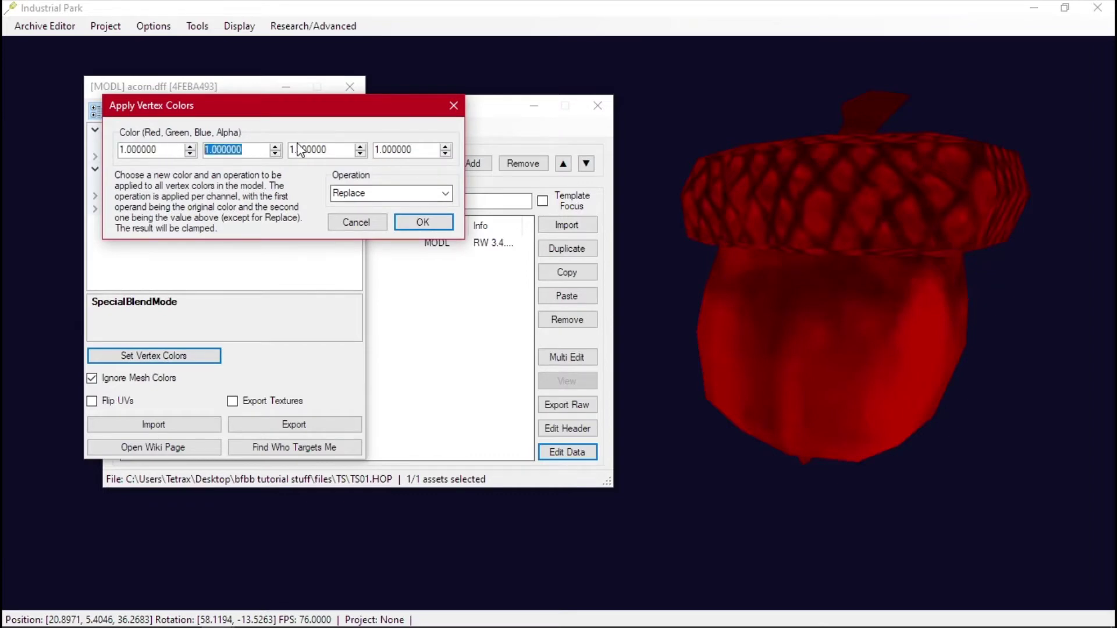
pyautogui.click(423, 223)
pyautogui.click(700, 123)
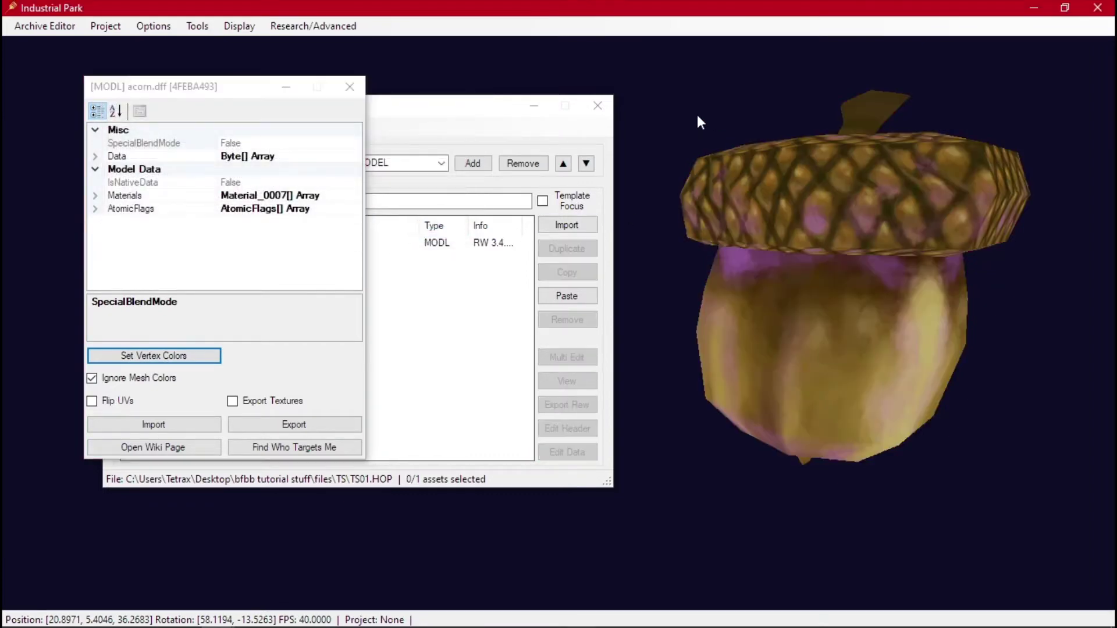
pyautogui.click(350, 87)
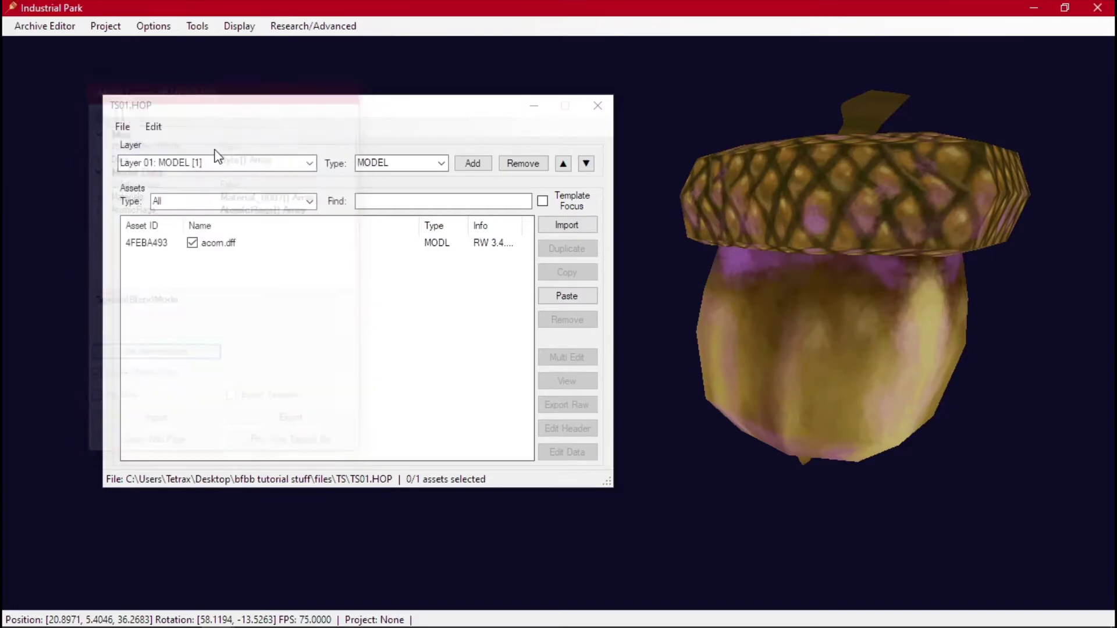
pyautogui.click(131, 133)
pyautogui.click(168, 180)
# Move the SPONGEBOB_01 player in the DEFAULT layer above the acorn and save TS01.HOP.
pyautogui.scroll(-2, 249, 164)
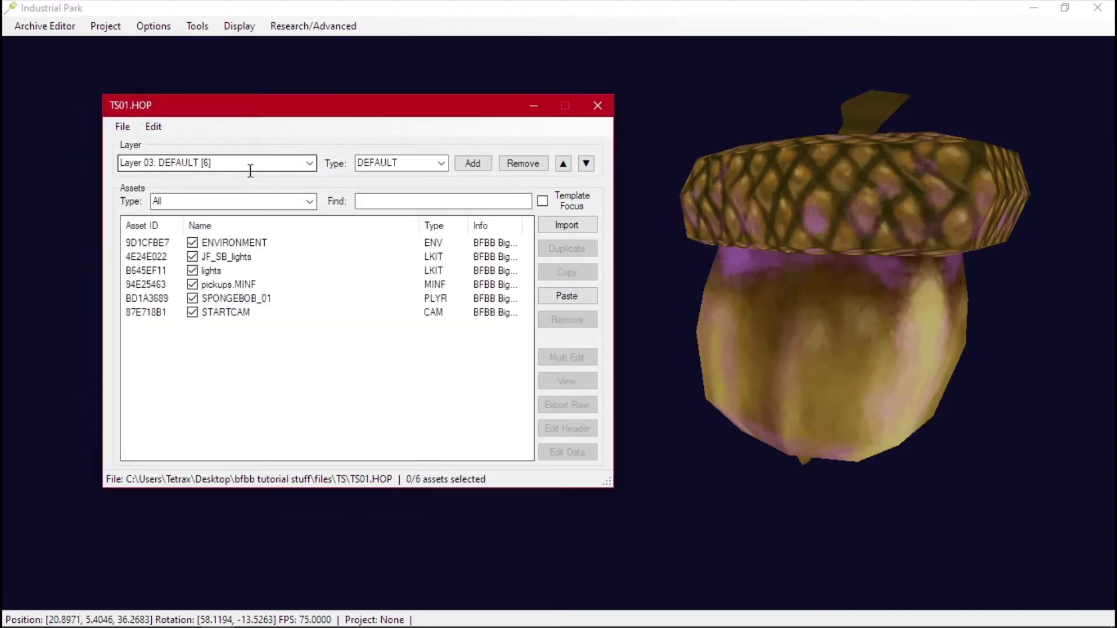
pyautogui.click(243, 302)
pyautogui.moveTo(766, 284); pyautogui.dragTo(800, 211, button='middle')
pyautogui.moveTo(800, 210); pyautogui.dragTo(844, 115)
pyautogui.moveTo(844, 121); pyautogui.dragTo(838, 320, button='right')
pyautogui.click(122, 126)
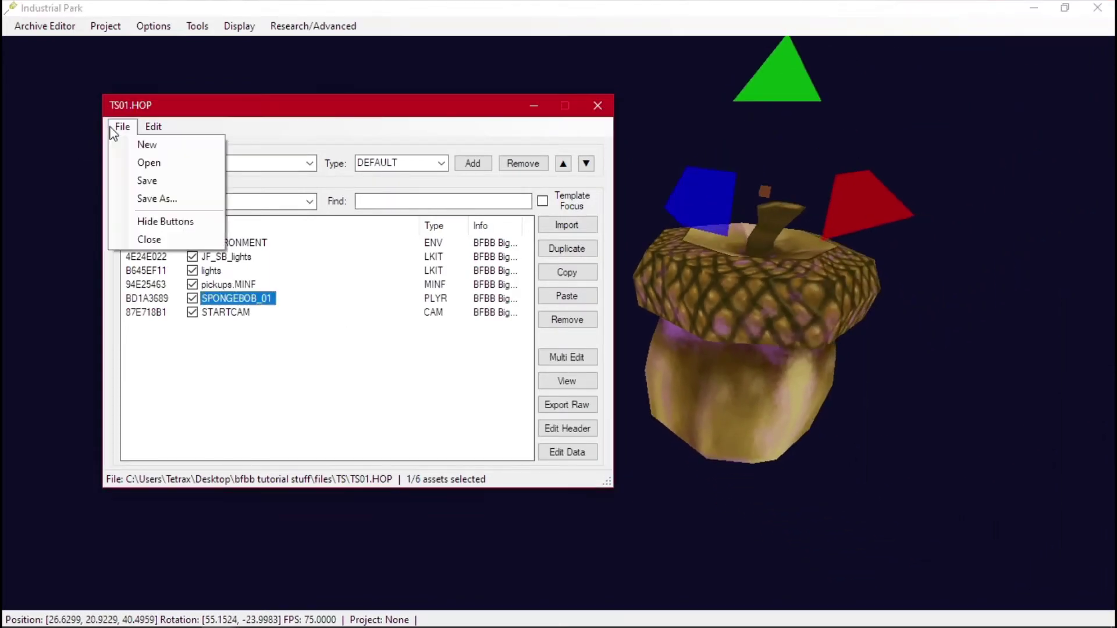
pyautogui.click(152, 181)
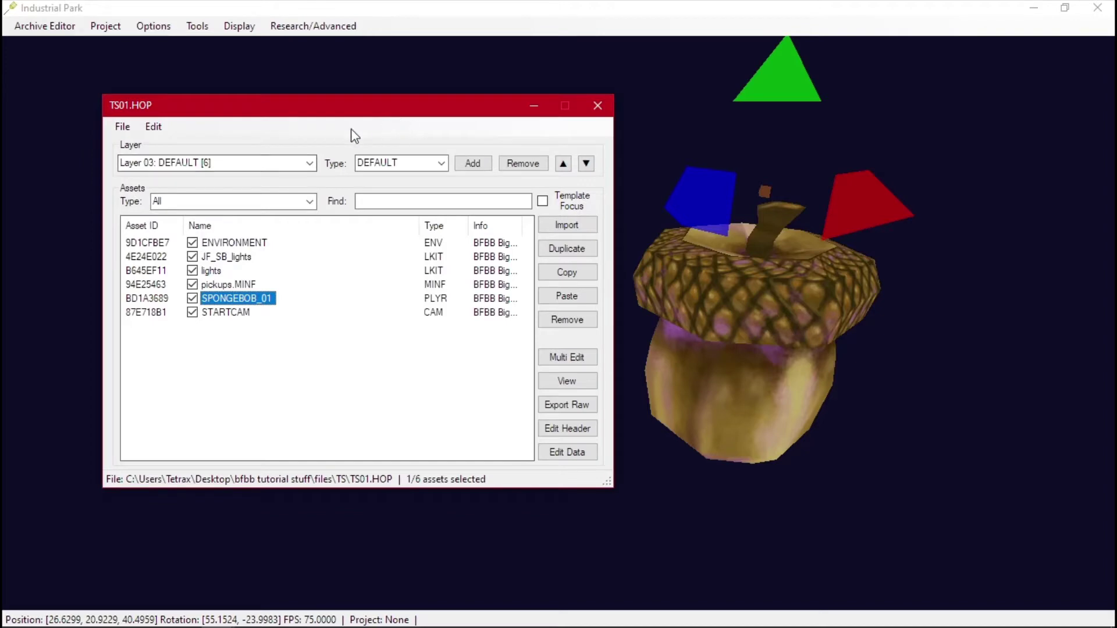
# Switch to the db folder in File Explorer and open db02.HOP in a new Industrial Park window.
pyautogui.hotkey('alt', 'Tab')
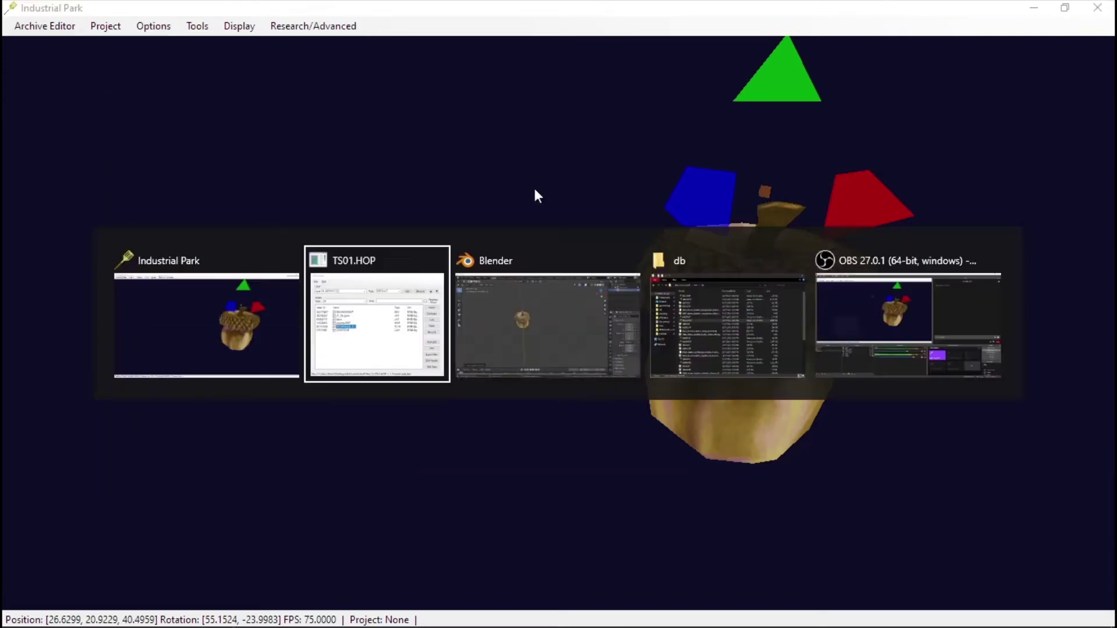
pyautogui.click(767, 362)
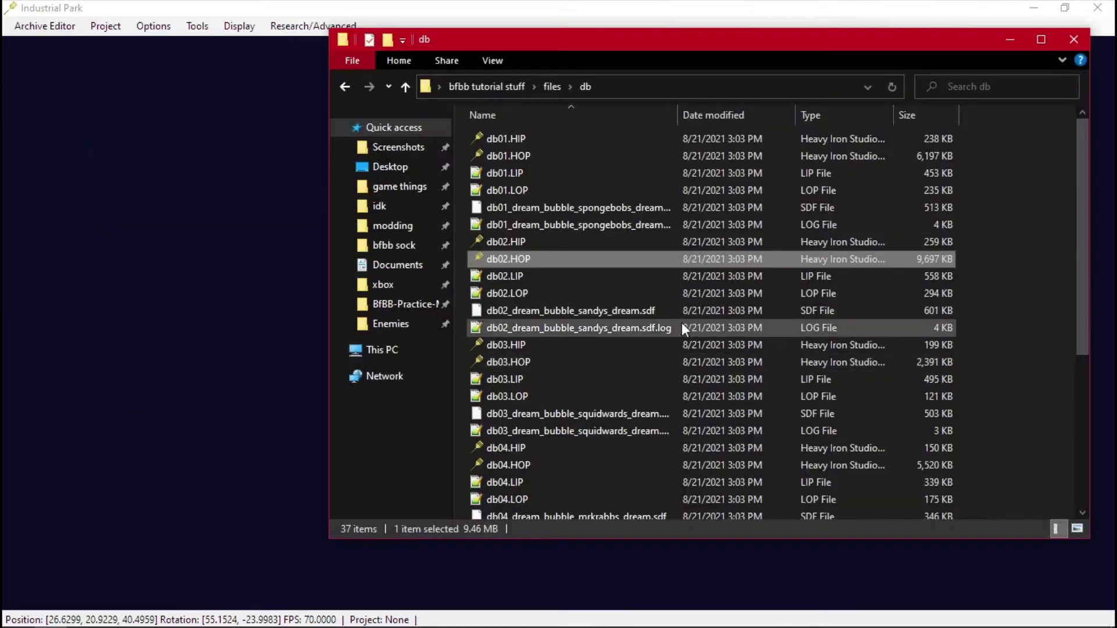
pyautogui.doubleClick(524, 255)
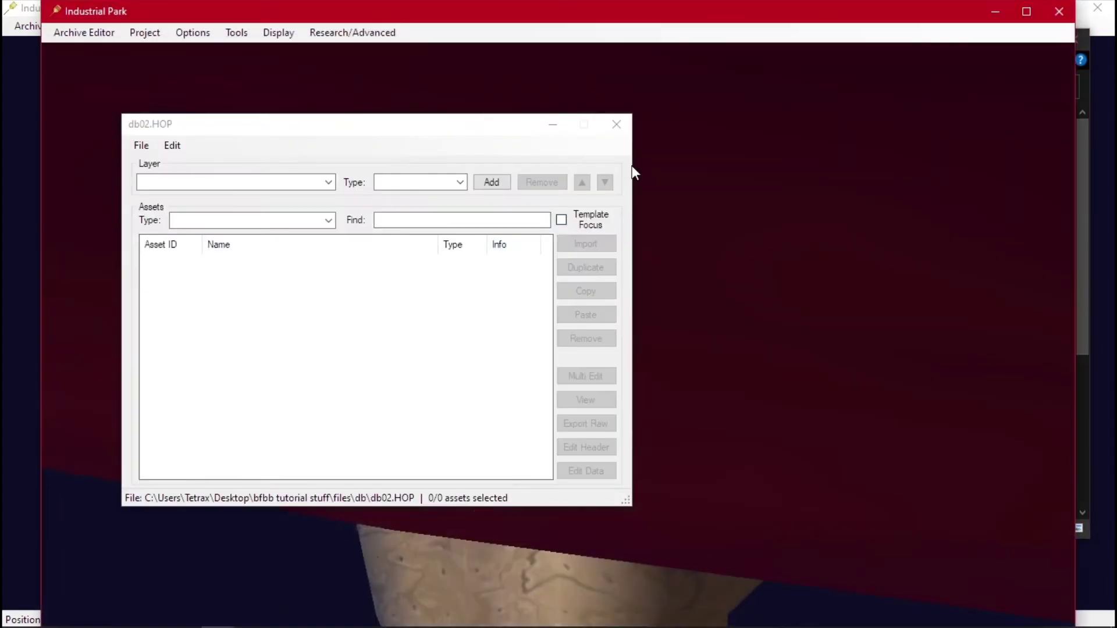
# Open db02.HIP from the db folder alongside db02.HOP and maximize that Industrial Park window.
pyautogui.hotkey('alt', 'Tab')
pyautogui.click(579, 254)
pyautogui.moveTo(782, 243); pyautogui.dragTo(677, 558)
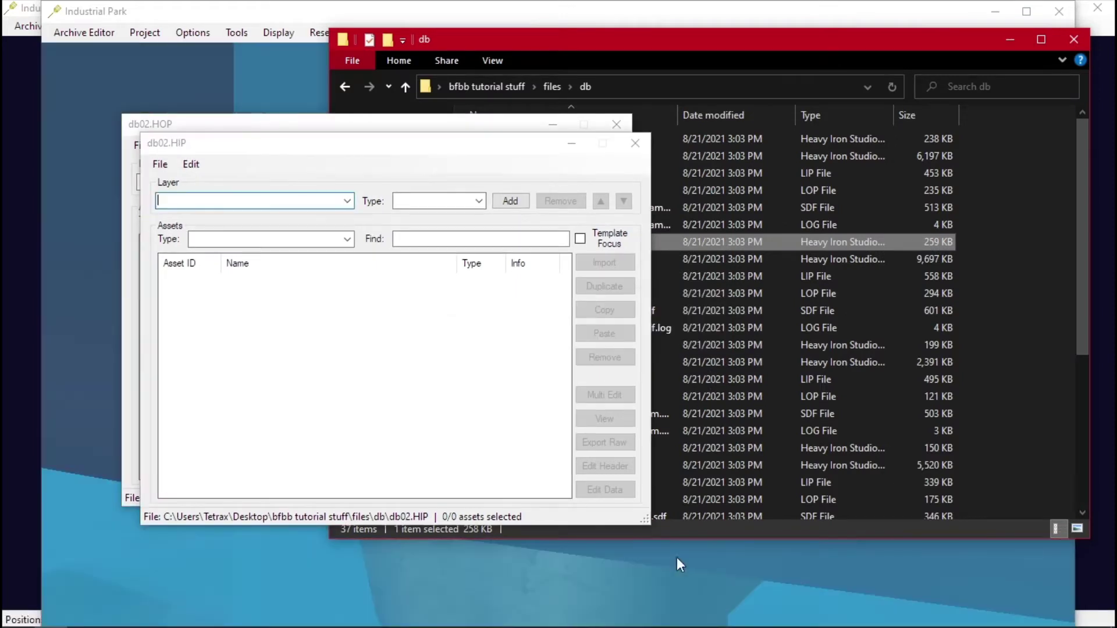
pyautogui.click(1065, 39)
pyautogui.doubleClick(875, 18)
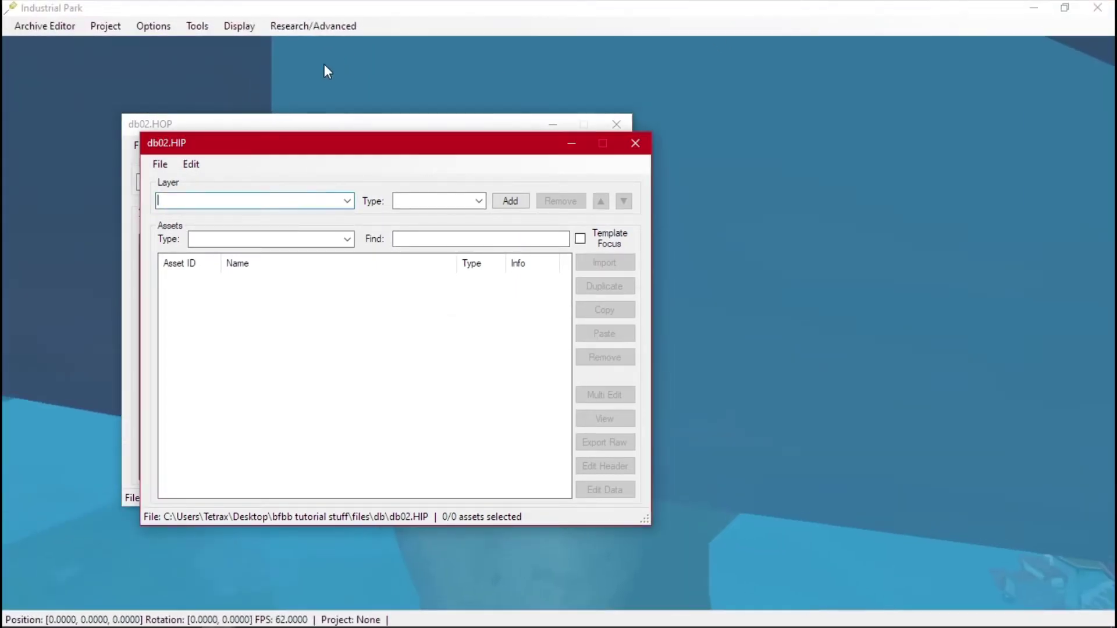
# Rearrange the two db02 archive windows and hide the TRIG and SFX asset types in the viewport.
pyautogui.moveTo(484, 151); pyautogui.dragTo(631, 204)
pyautogui.moveTo(519, 121); pyautogui.dragTo(629, 172)
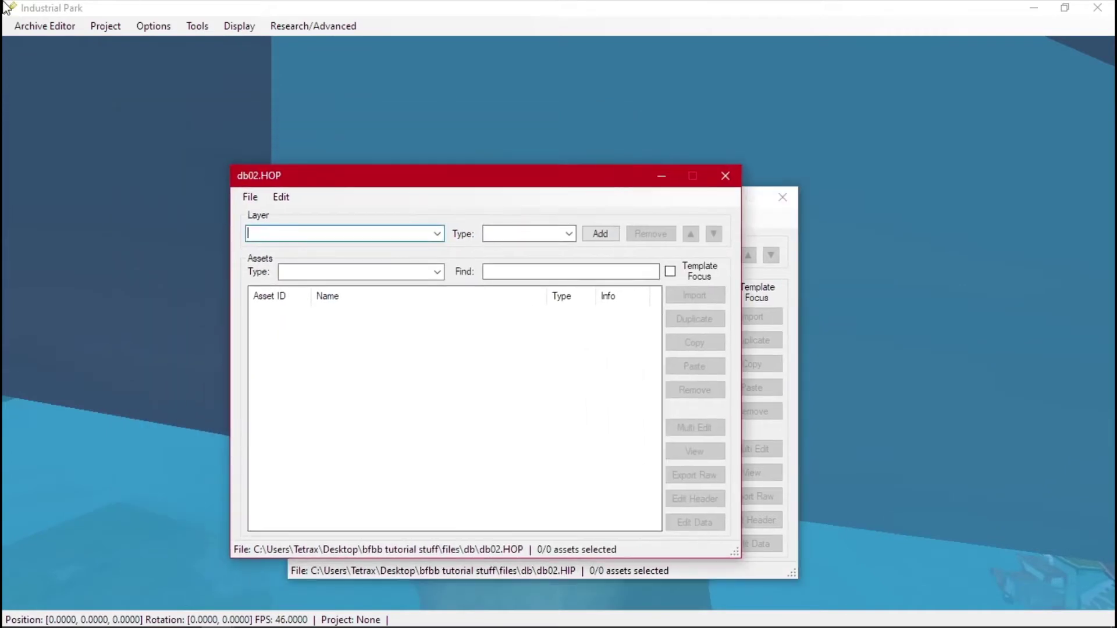
pyautogui.click(250, 28)
pyautogui.moveTo(279, 44)
pyautogui.click(425, 482)
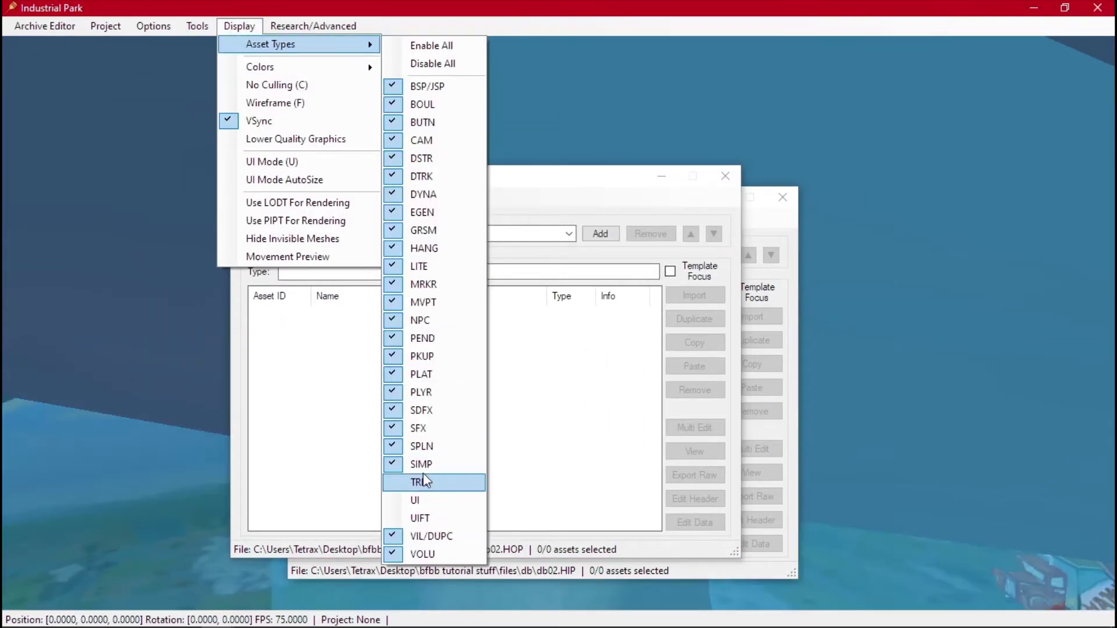
pyautogui.click(427, 430)
# Move the db02.HIP window aside and minimize the db02.HOP window to clear the level view.
pyautogui.moveTo(845, 280); pyautogui.dragTo(796, 308, button='middle')
pyautogui.press('s')
pyautogui.press('d')
pyautogui.click(753, 317)
pyautogui.moveTo(623, 207); pyautogui.dragTo(232, 334)
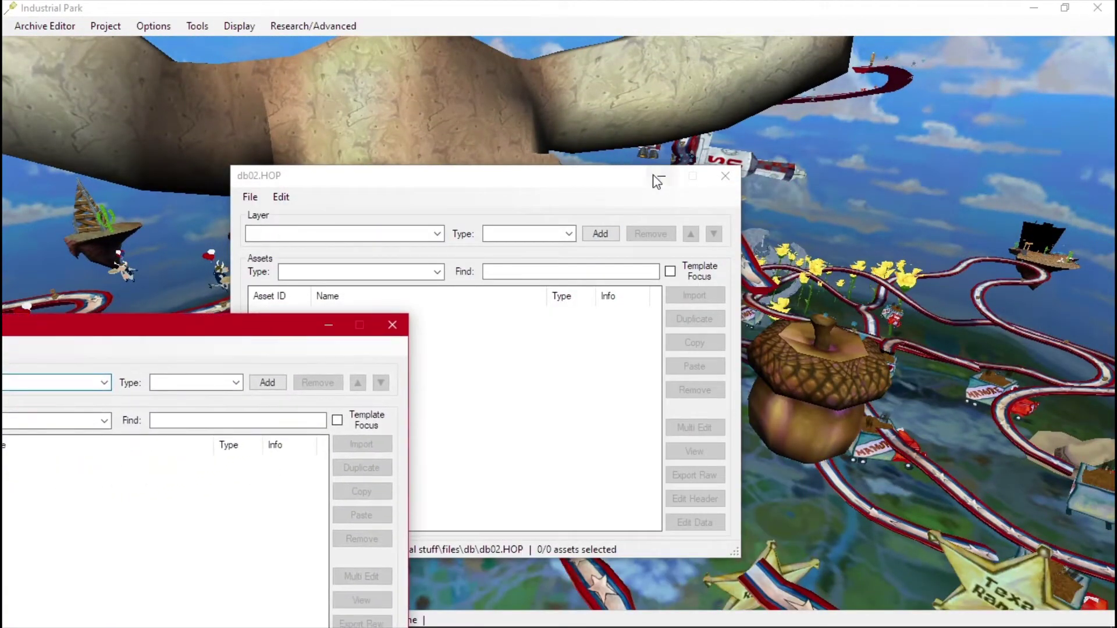
pyautogui.click(653, 176)
# Pick a cloud piñata in the level and copy its SIMP asset db_cloud_pinata_4 from the DEFAULT layer of db02.HIP.
pyautogui.moveTo(805, 212); pyautogui.dragTo(747, 373, button='middle')
pyautogui.press('s')
pyautogui.moveTo(747, 373); pyautogui.dragTo(454, 333, button='right')
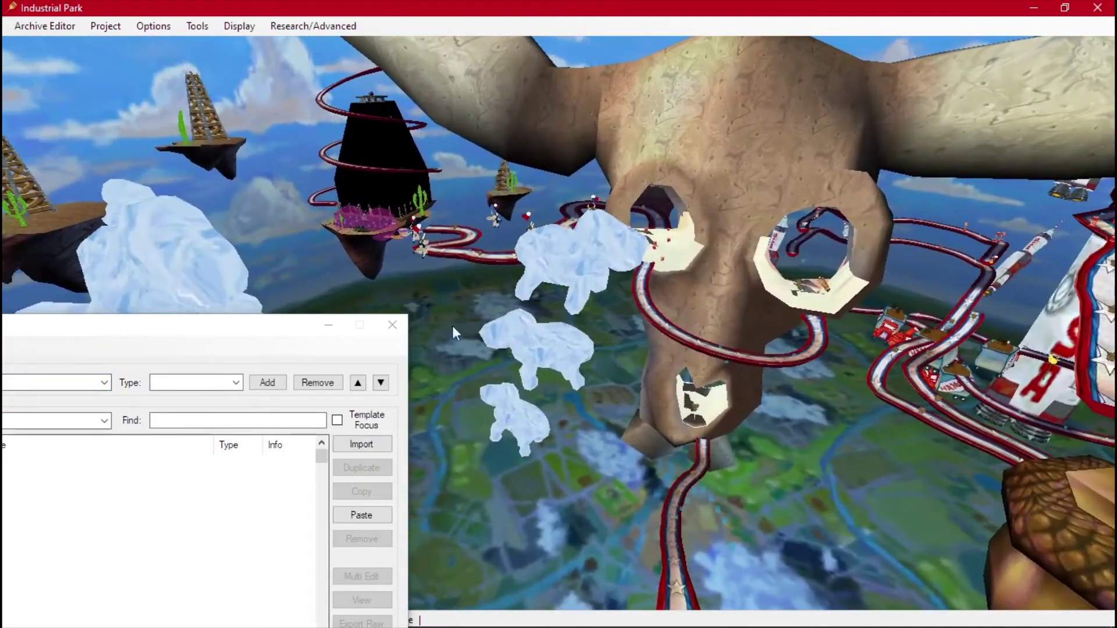
pyautogui.click(564, 259)
pyautogui.moveTo(224, 327); pyautogui.dragTo(768, 102)
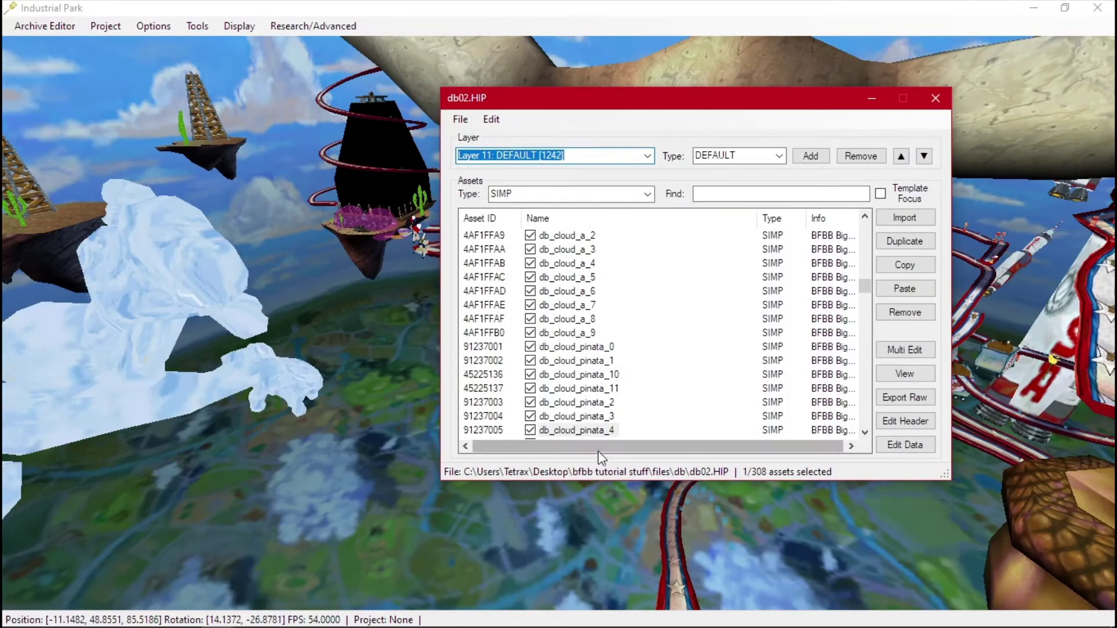
pyautogui.click(599, 430)
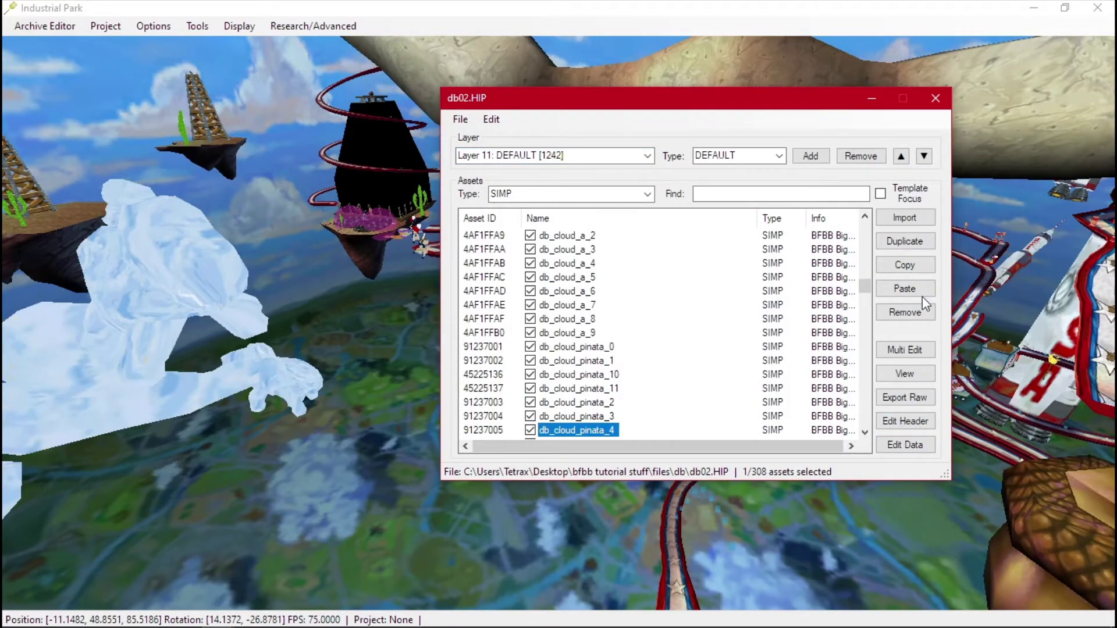
pyautogui.click(917, 267)
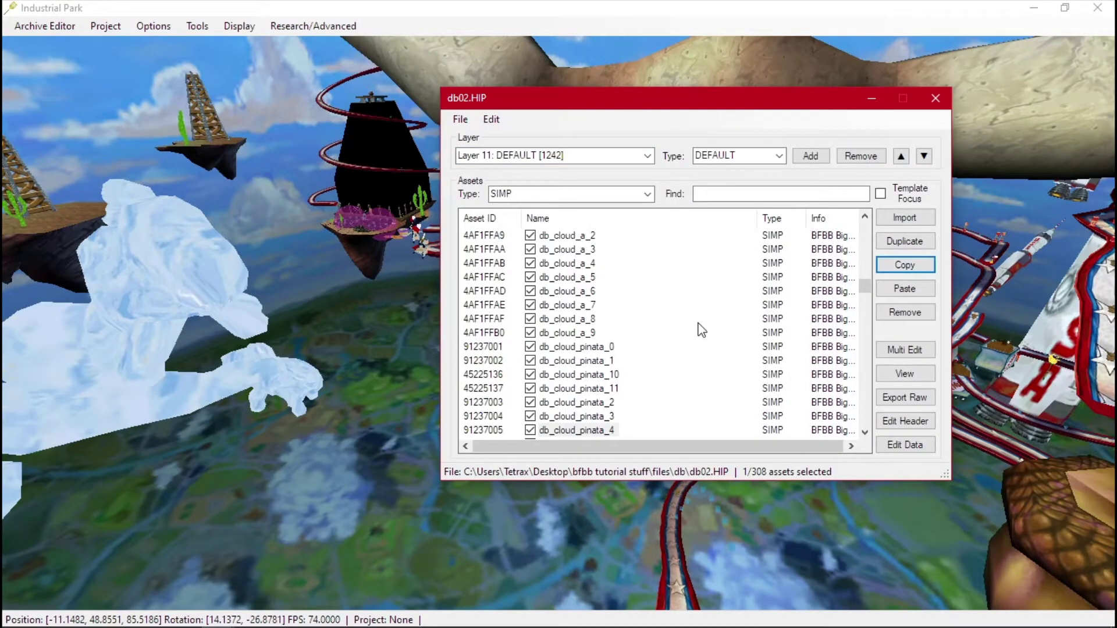
# Switch to the custom level's Industrial Park window, paste the copied SIMP asset into the DEFAULT layer of TS01.HIP, and close that archive window.
pyautogui.hotkey('alt', 'Tab')
pyautogui.click(840, 253)
pyautogui.click(43, 27)
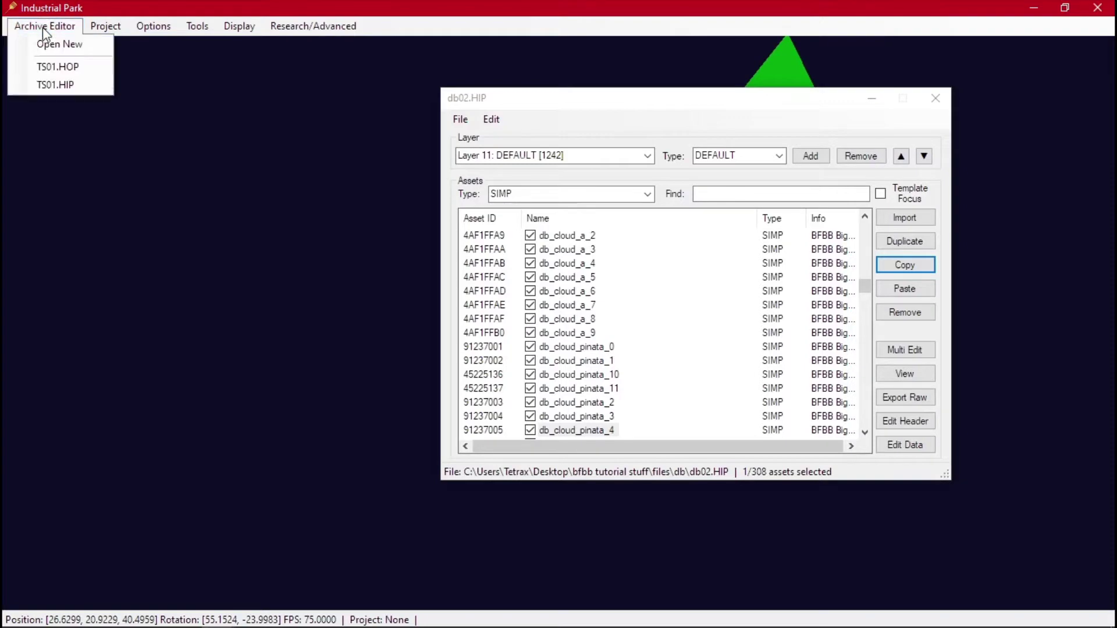
pyautogui.click(65, 85)
pyautogui.click(871, 323)
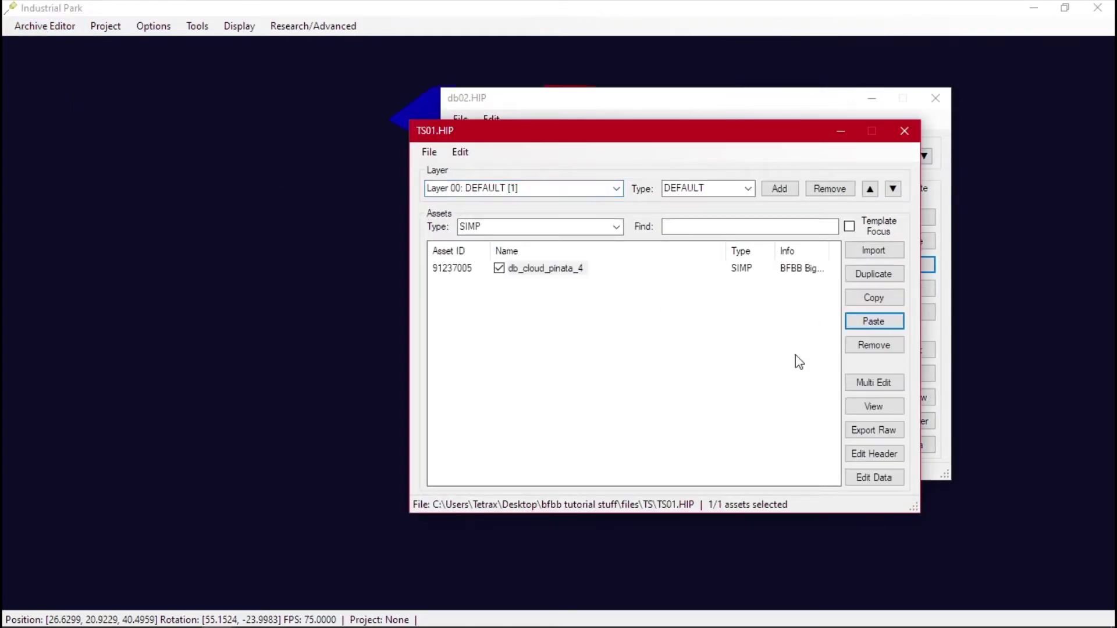
pyautogui.click(894, 144)
# Return to db02.HIP and check which model the data of db_cloud_pinata_4 references under Model_AssetID.
pyautogui.hotkey('alt', 'Tab')
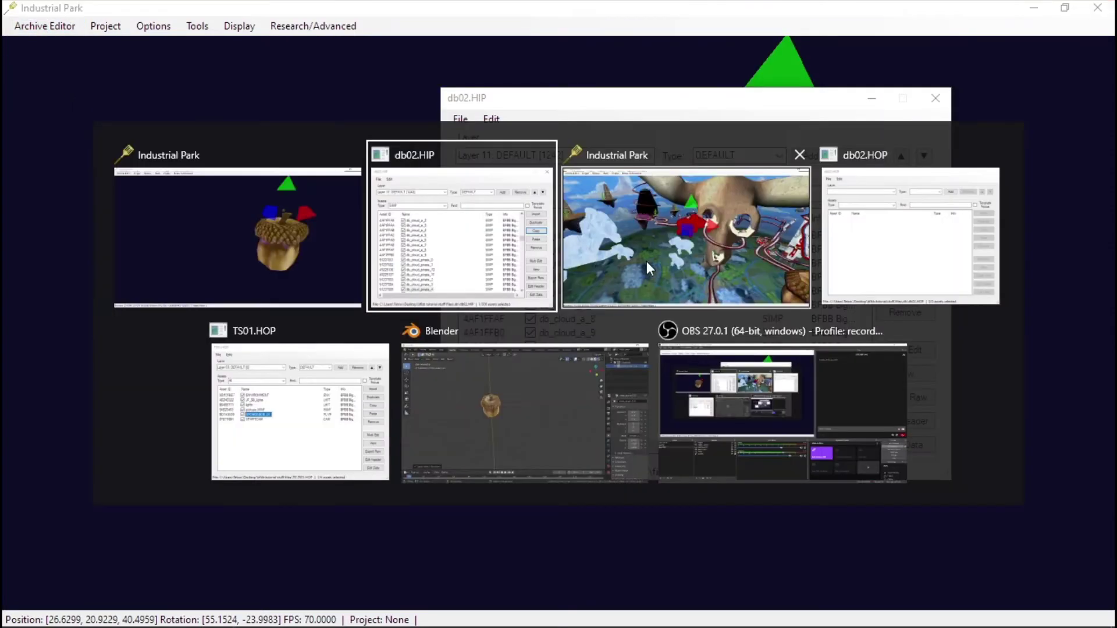
pyautogui.click(905, 445)
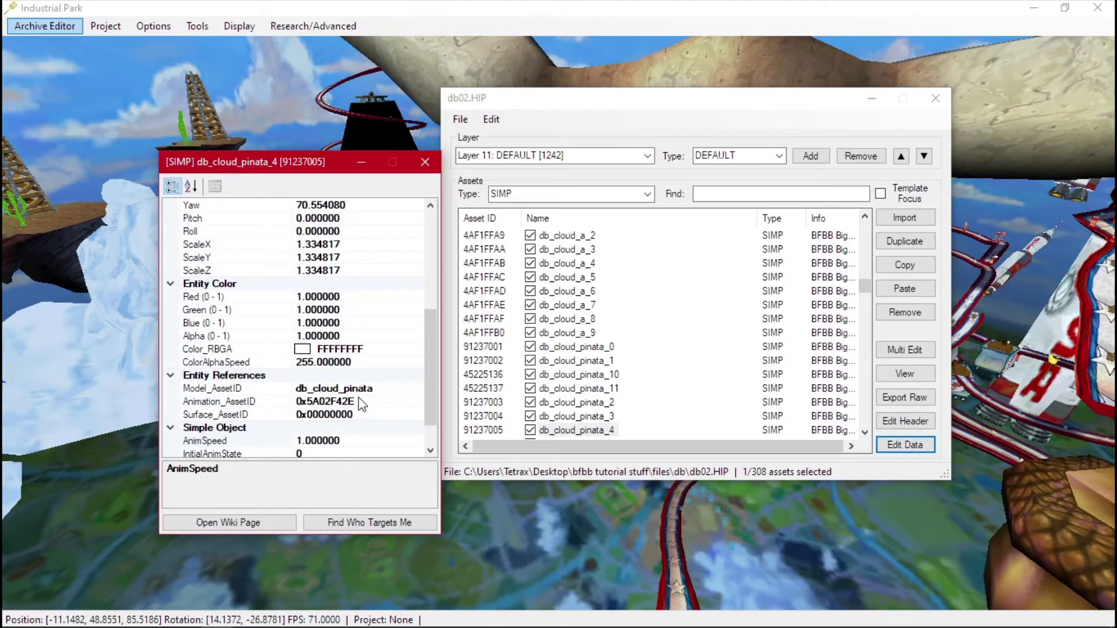
pyautogui.click(289, 387)
pyautogui.moveTo(313, 388); pyautogui.dragTo(328, 388)
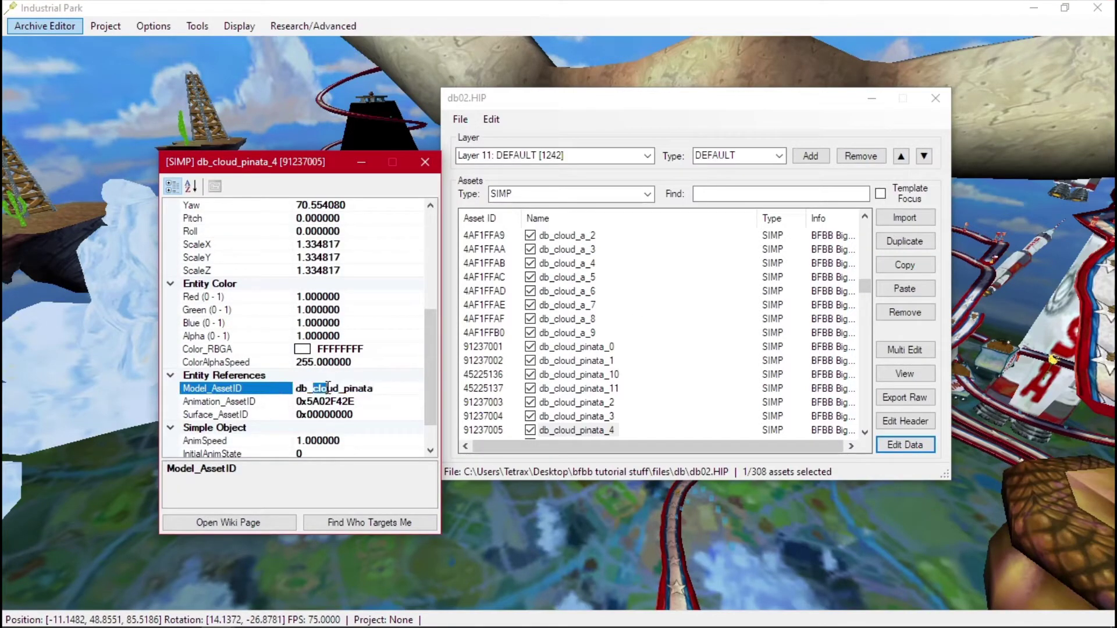
pyautogui.click(431, 163)
# Bring up the db02.HOP window and show its MODEL layer.
pyautogui.hotkey('alt', 'Tab')
pyautogui.click(890, 242)
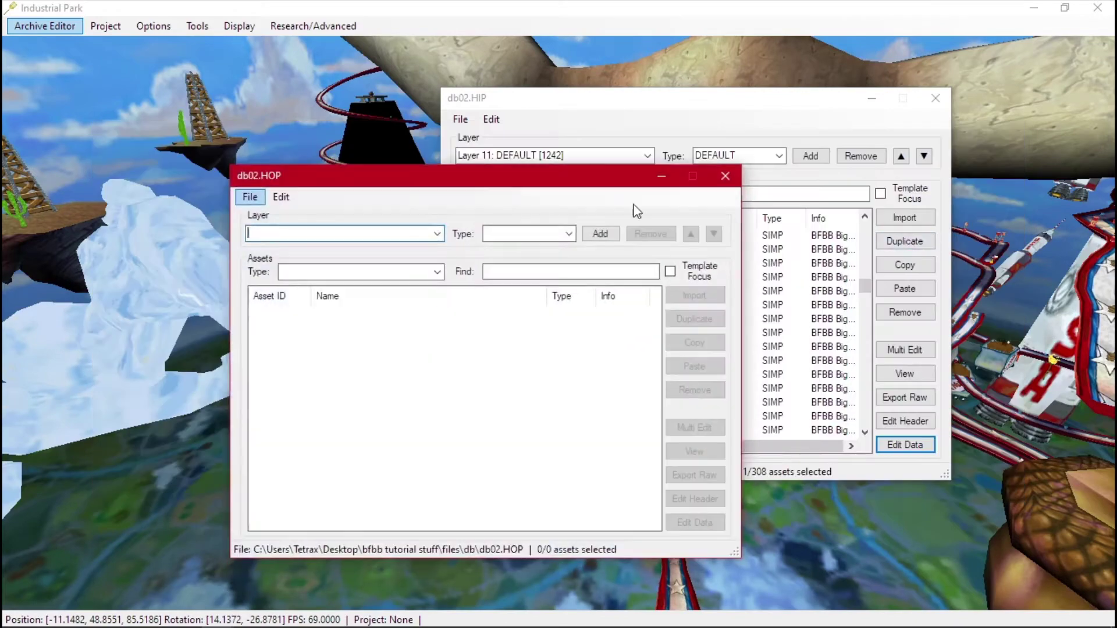
pyautogui.click(437, 235)
pyautogui.click(281, 197)
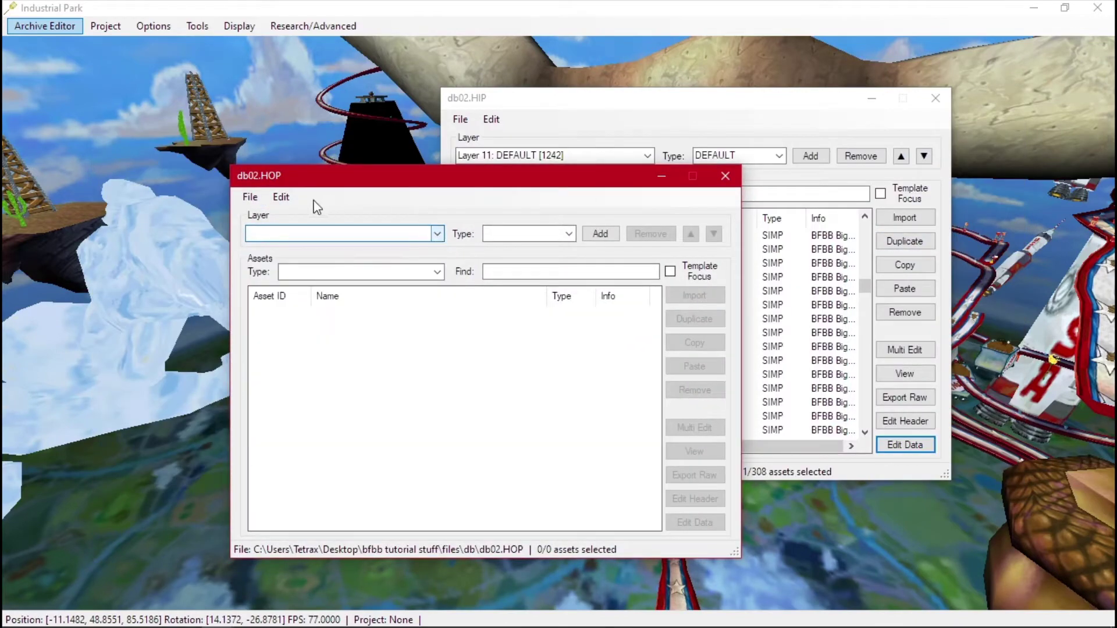
pyautogui.click(281, 196)
pyautogui.click(338, 231)
pyautogui.click(437, 235)
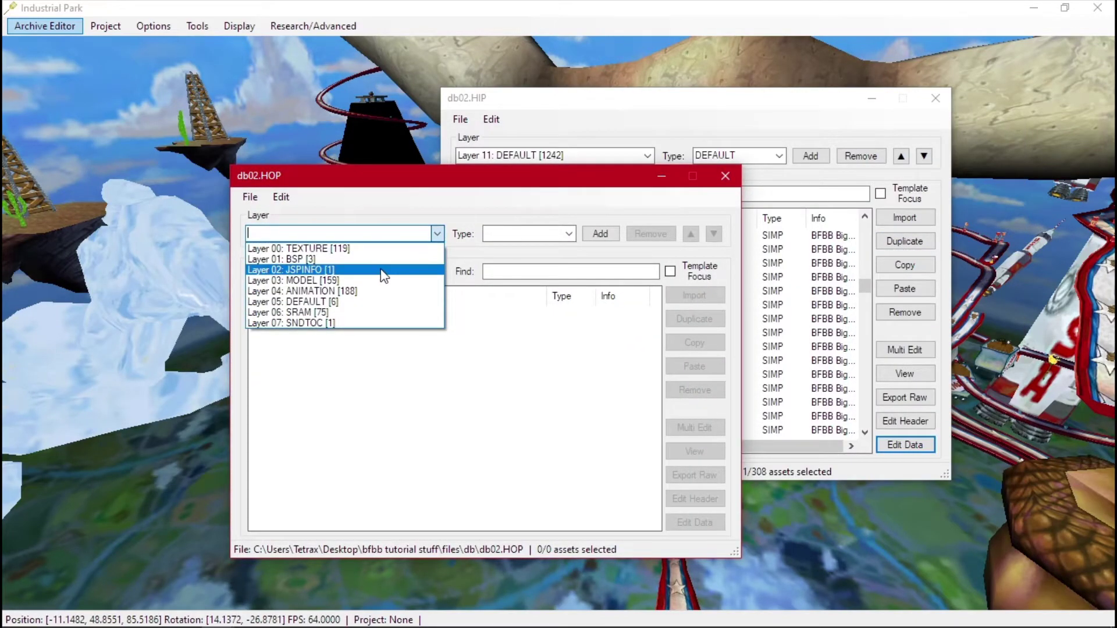
pyautogui.click(365, 281)
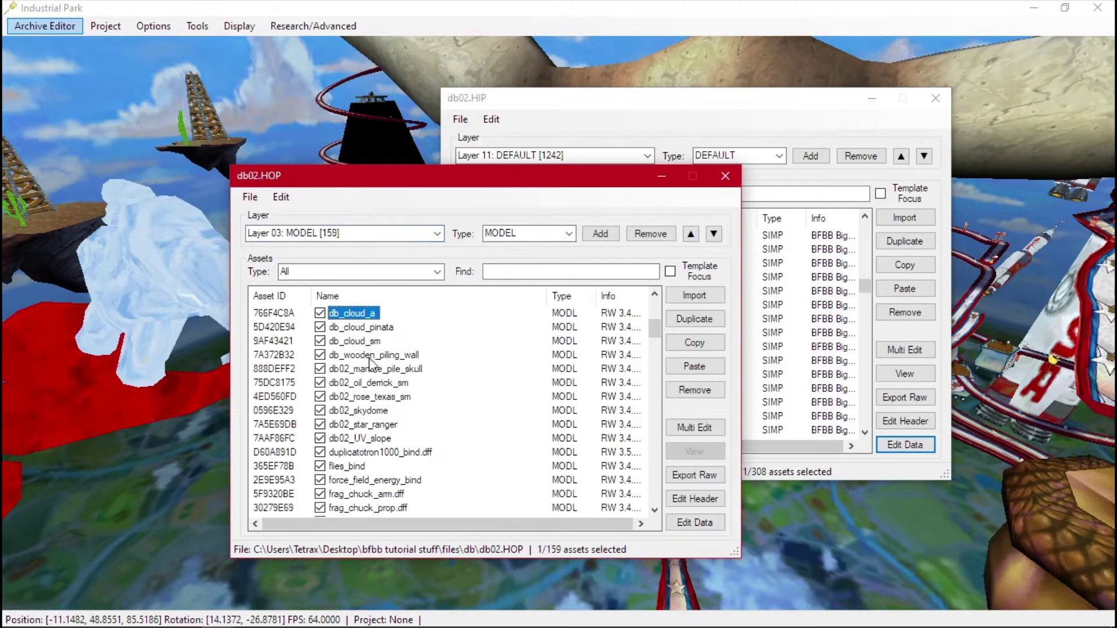
# Find the db_cloud_pinata model in the MODEL layer of db02.HOP and copy it.
pyautogui.click(361, 401)
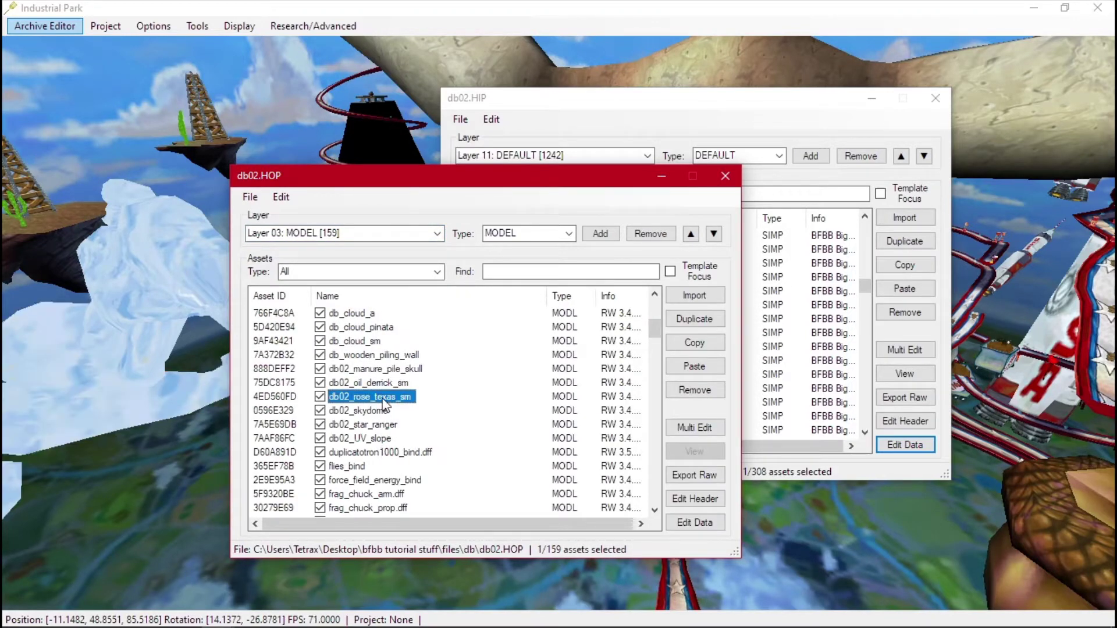
pyautogui.click(375, 356)
pyautogui.keyDown('ctrl'); pyautogui.click(375, 356); pyautogui.keyUp('ctrl')
pyautogui.click(369, 317)
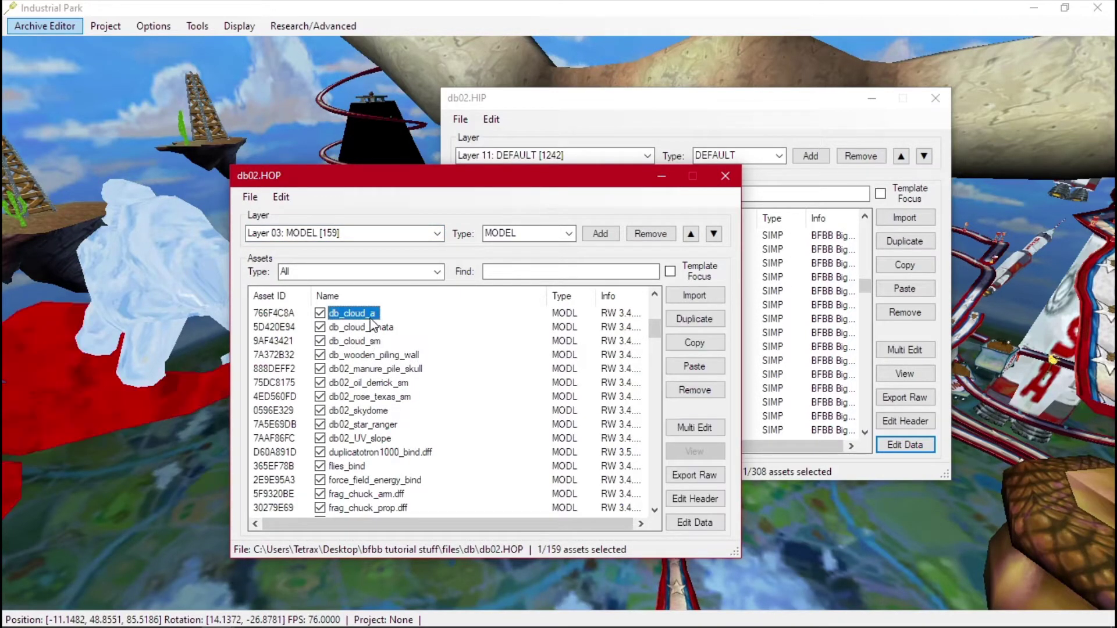
pyautogui.click(369, 330)
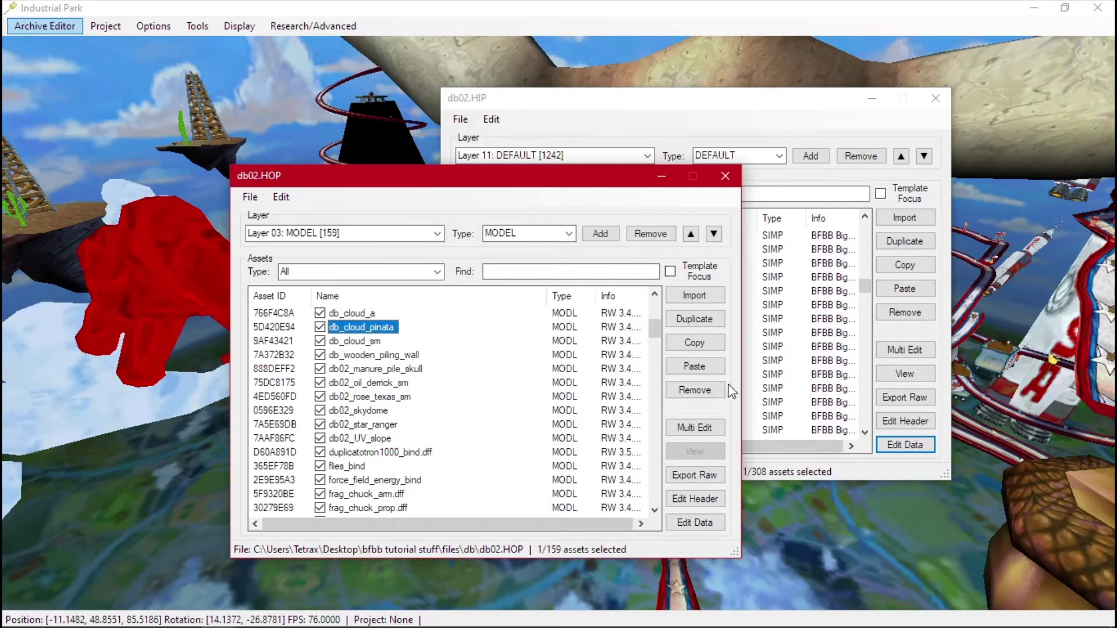
pyautogui.click(707, 345)
# Switch to the custom level's Industrial Park window and paste the copied model into the MODEL layer of TS01.HOP.
pyautogui.hotkey('alt', 'Tab')
pyautogui.click(777, 250)
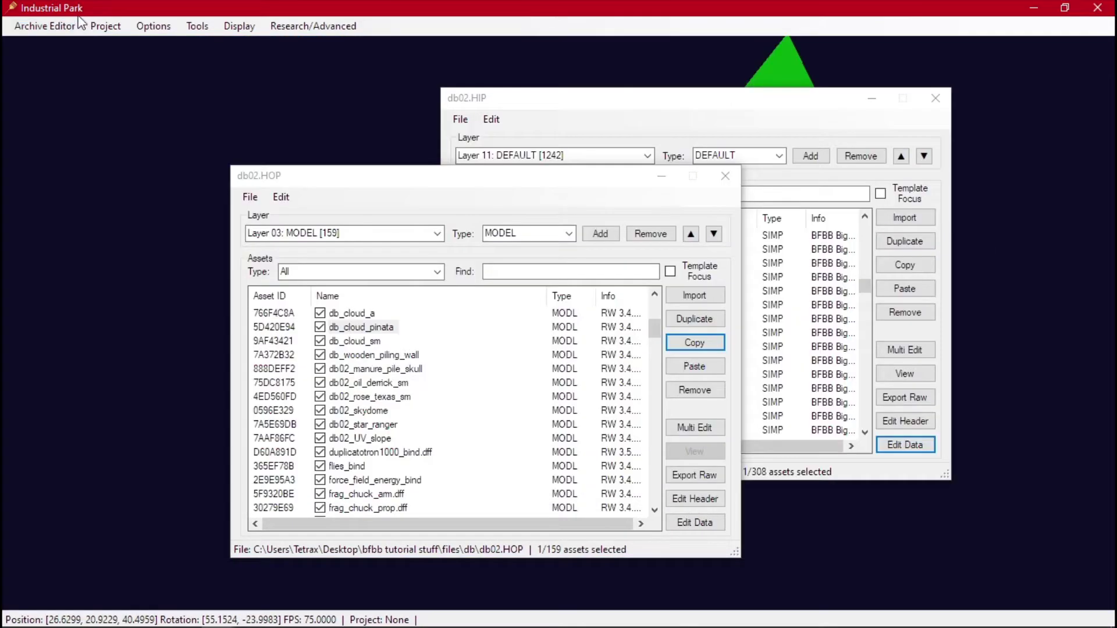
pyautogui.click(61, 25)
pyautogui.click(70, 69)
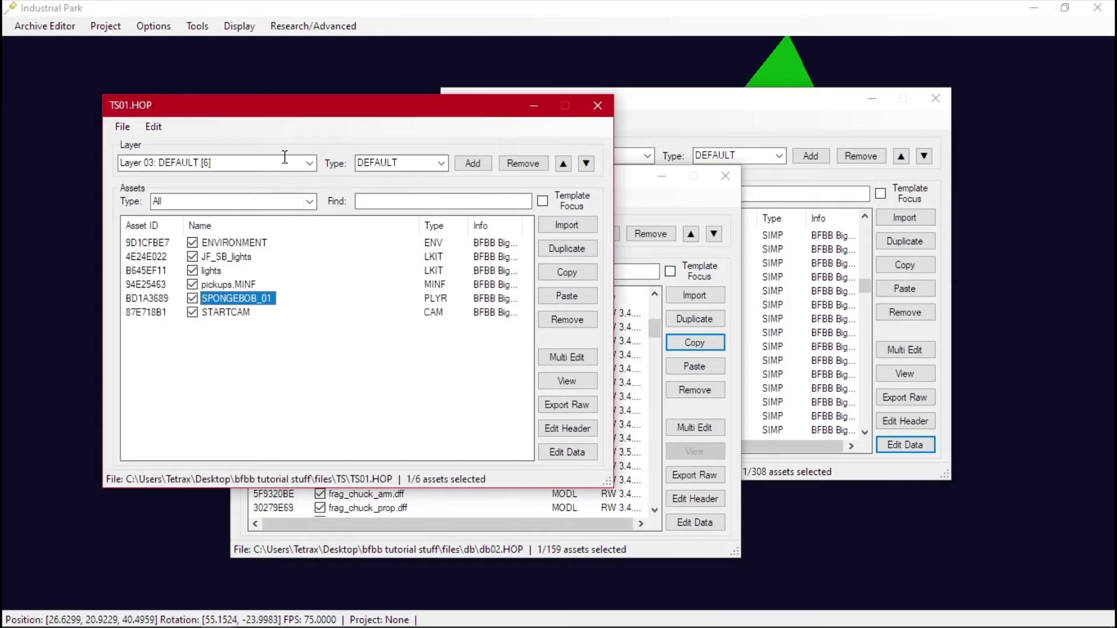
pyautogui.click(312, 164)
pyautogui.click(230, 185)
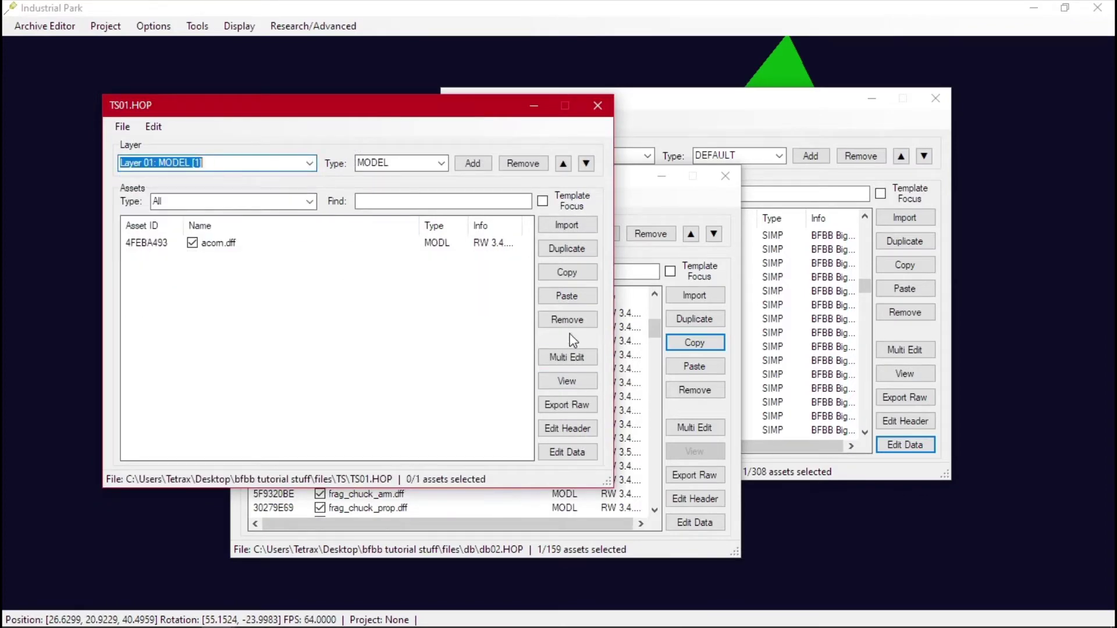
pyautogui.click(568, 295)
# Examine the materials of the db_cloud_pinata model in TS01.HOP to identify the texture it uses.
pyautogui.click(568, 452)
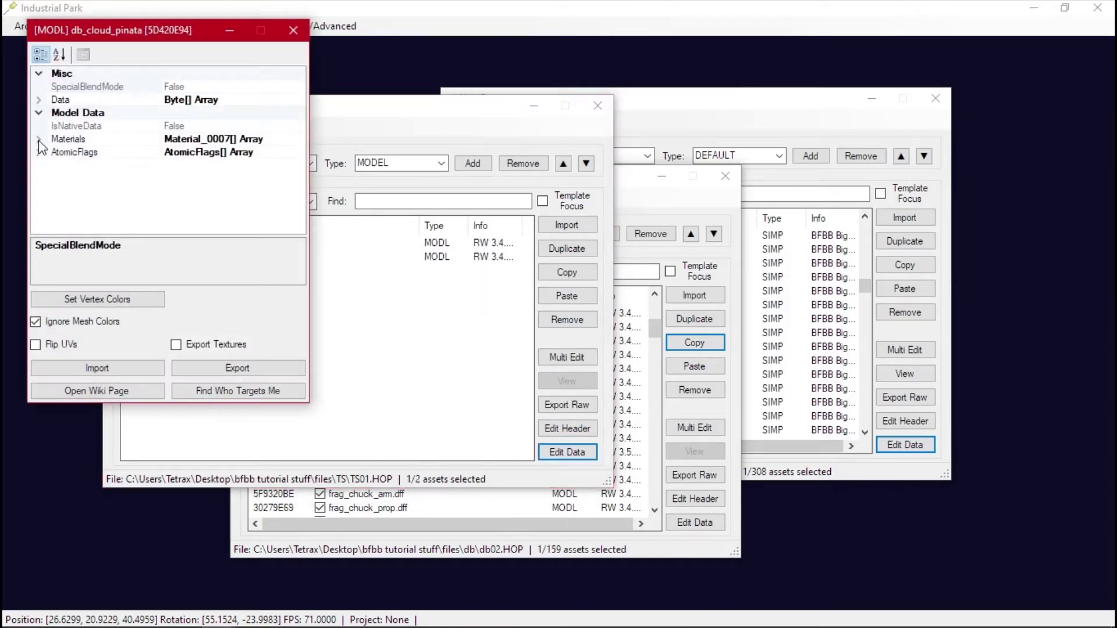
pyautogui.click(39, 140)
pyautogui.click(205, 152)
pyautogui.click(291, 29)
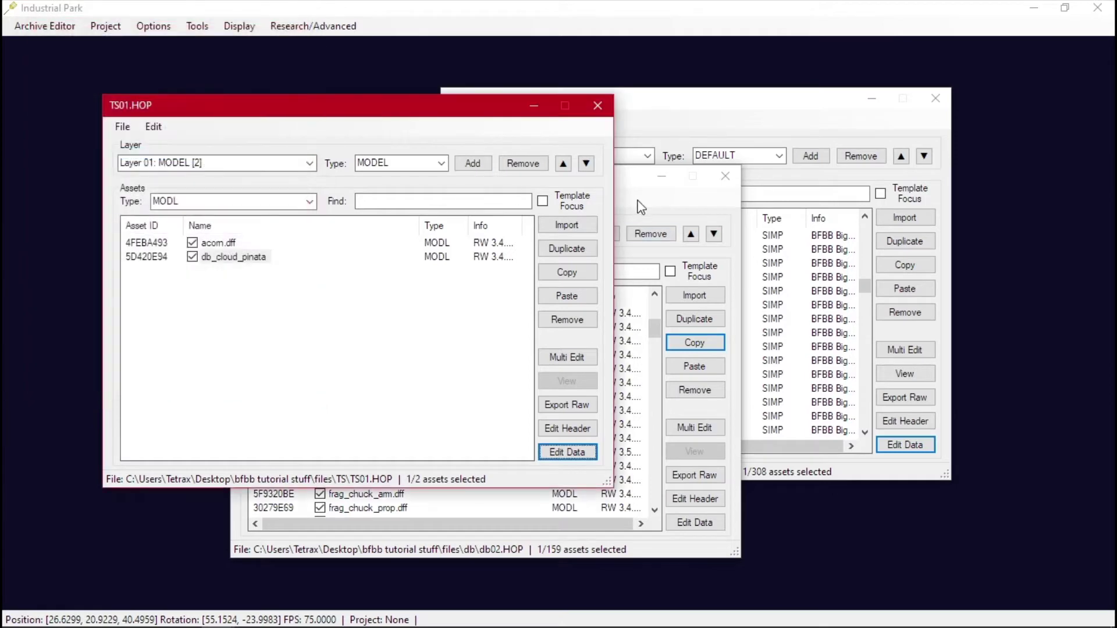
# Select the cloud.RW3 texture in the TEXTURE layer of db02.HOP.
pyautogui.click(641, 207)
pyautogui.click(408, 234)
pyautogui.click(377, 249)
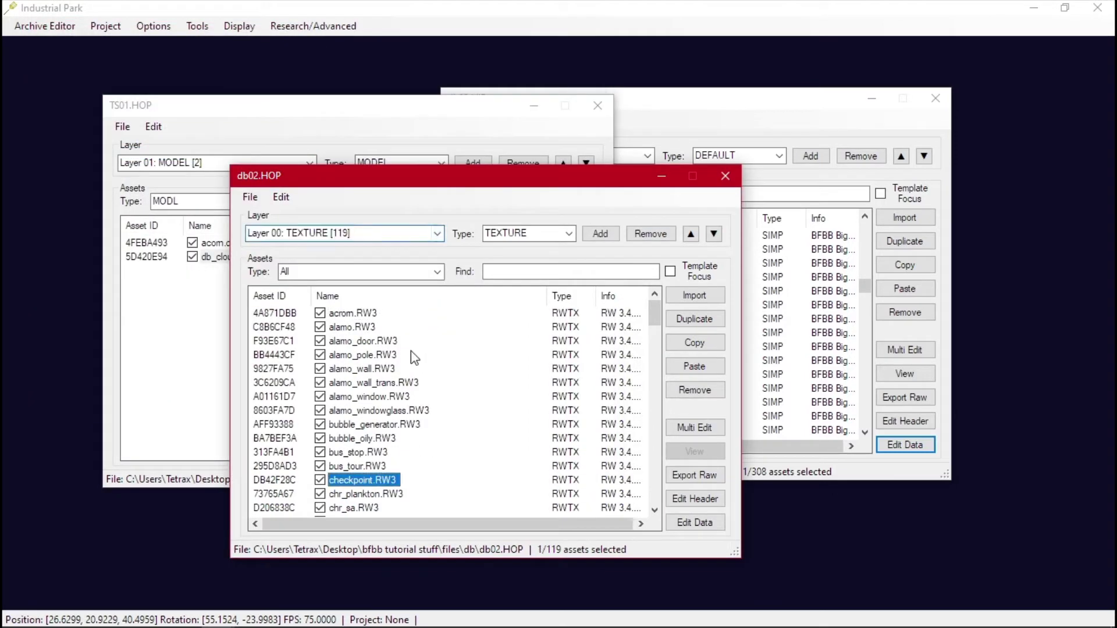
pyautogui.scroll(-3, 352, 444)
pyautogui.click(348, 412)
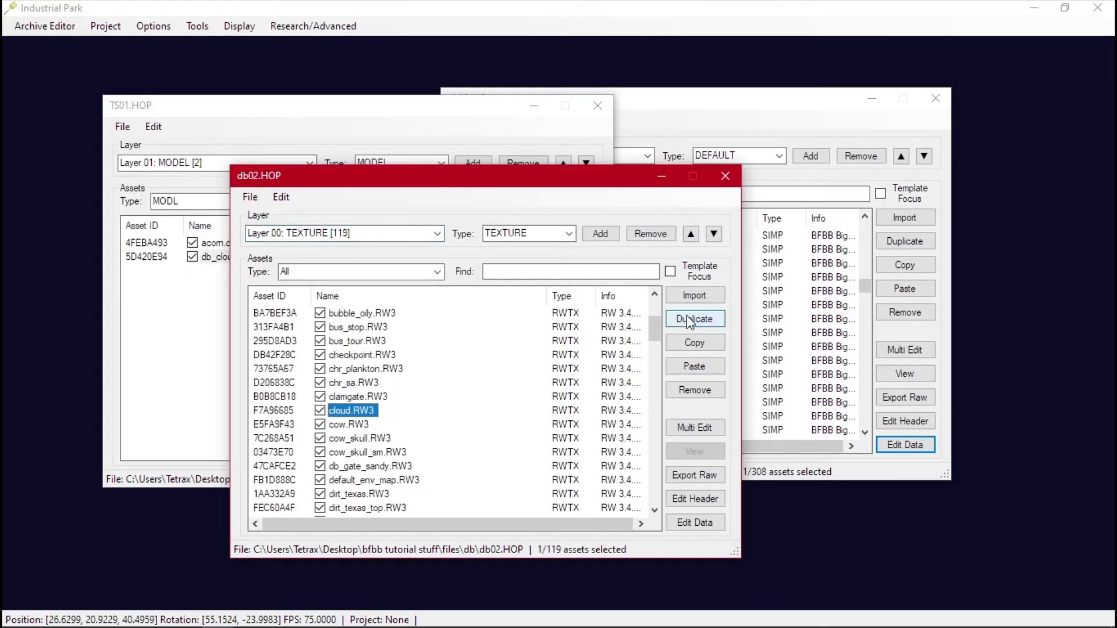